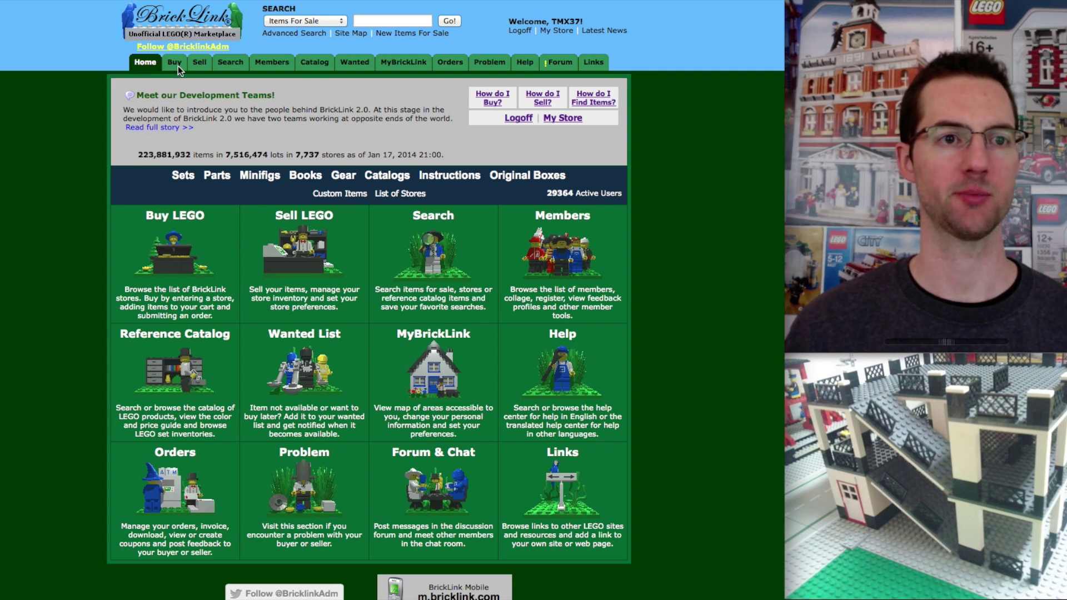
Open Safari's View menu while the BrickLink home page is showing.
{"action": "left_click", "coordinate": [3, 0]}
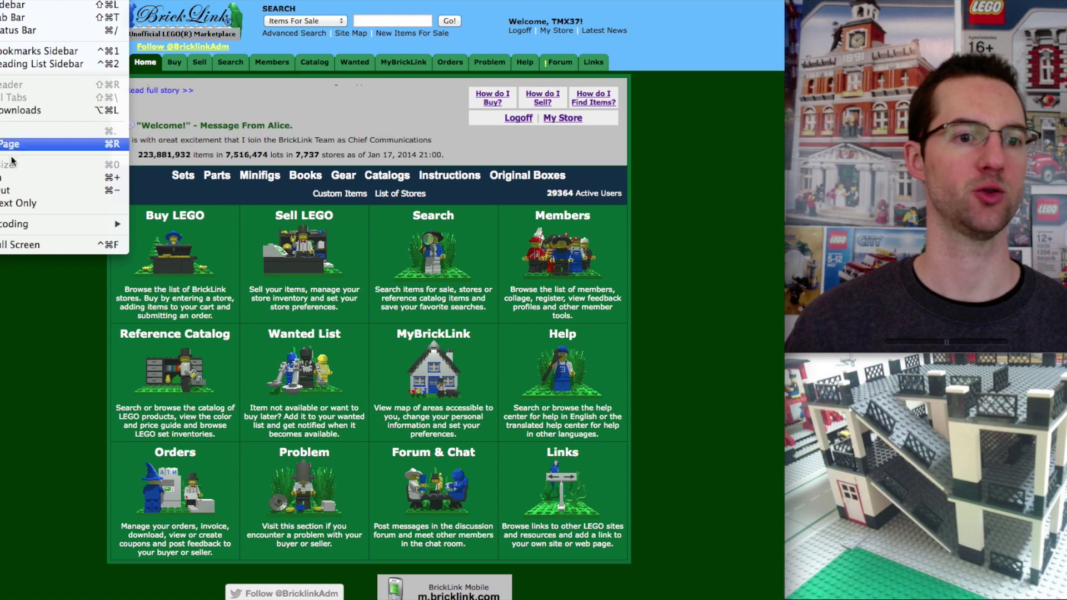
Zoom the page in and go to BrickLink's Buy page.
{"action": "left_click", "coordinate": [5, 178]}
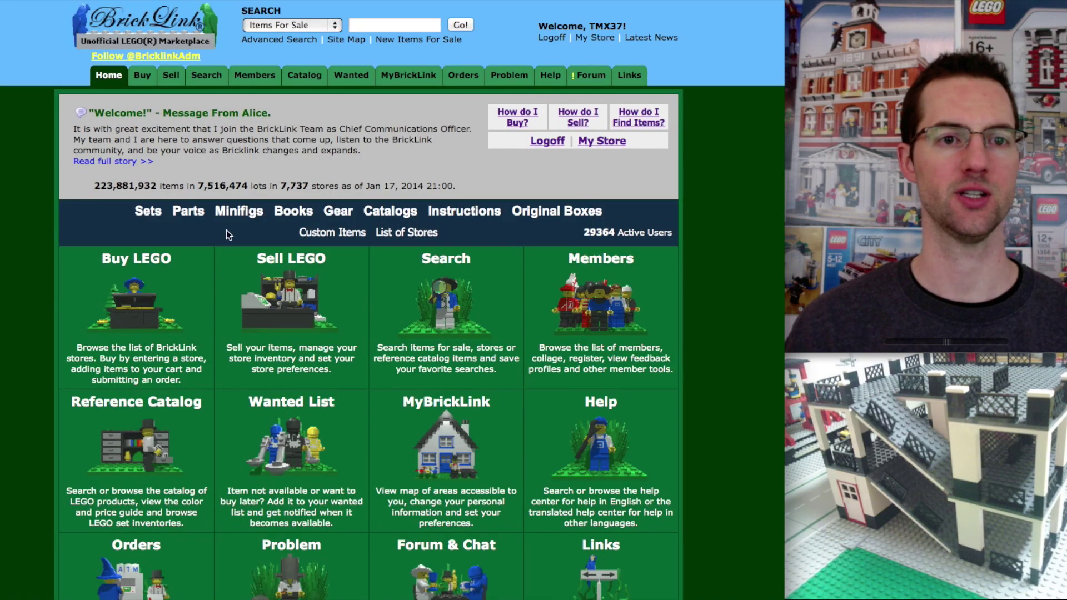
{"action": "left_click", "coordinate": [141, 77]}
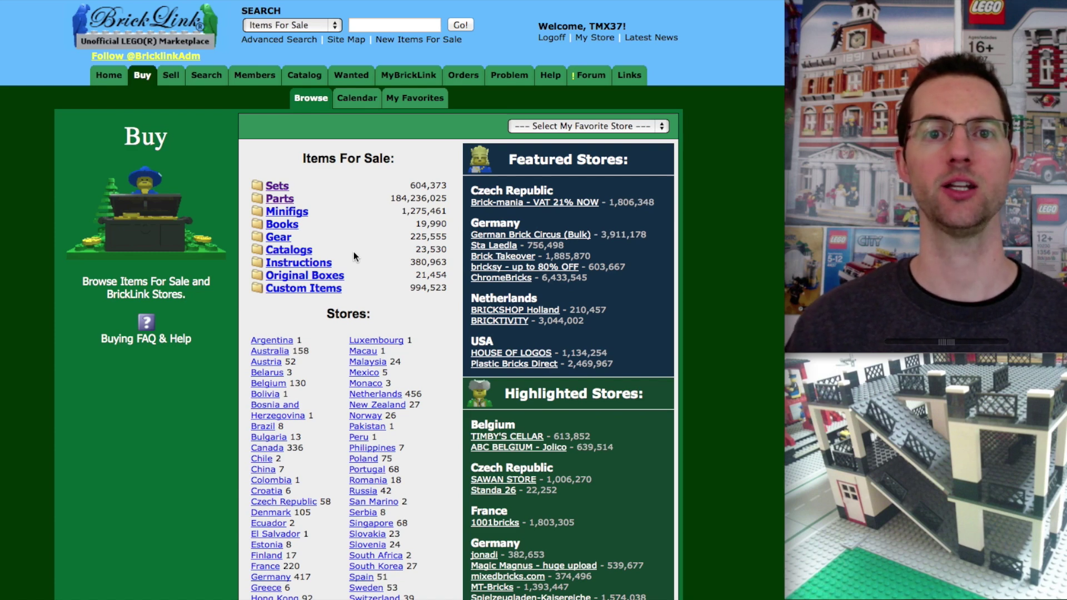
Browse the Parts category tree and open the Brick category with its 74 entries.
{"action": "left_click", "coordinate": [281, 199]}
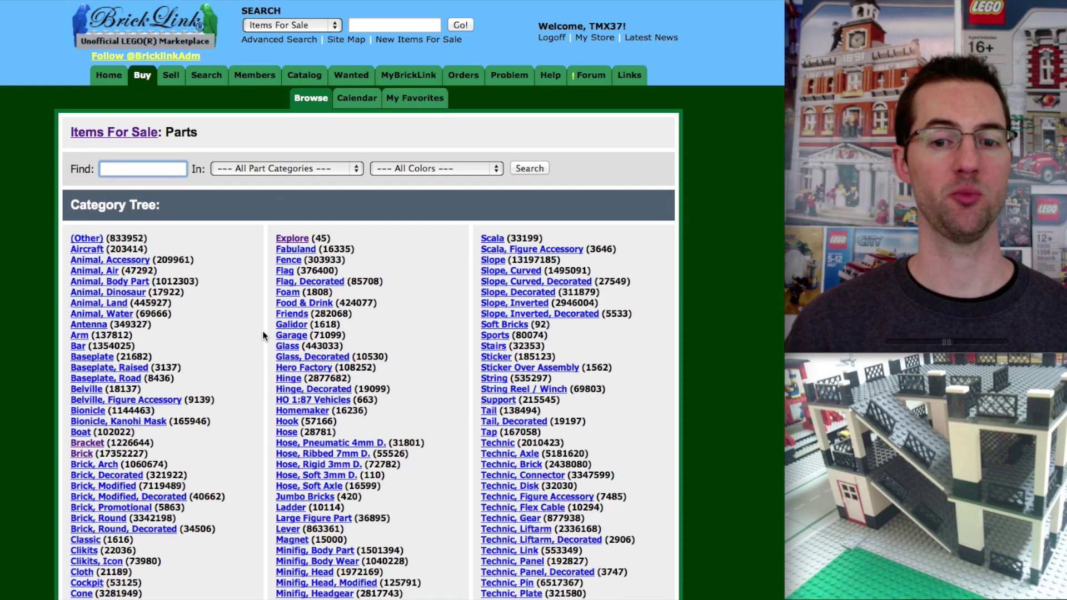
{"action": "scroll", "coordinate": [262, 336], "scroll_direction": "down", "scroll_amount": 5}
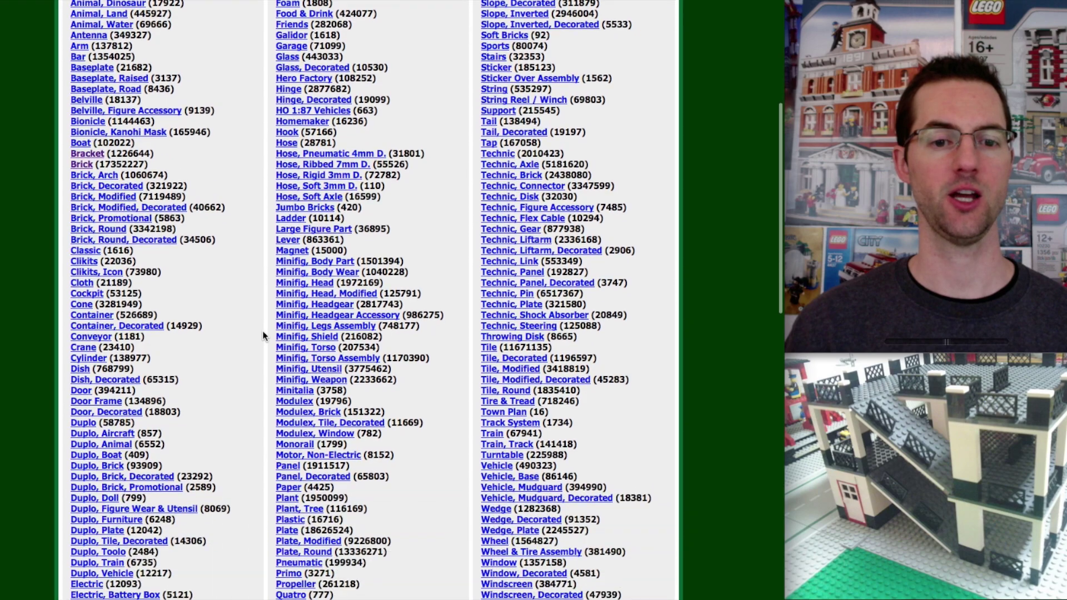
{"action": "scroll", "coordinate": [263, 336], "scroll_direction": "down", "scroll_amount": 3}
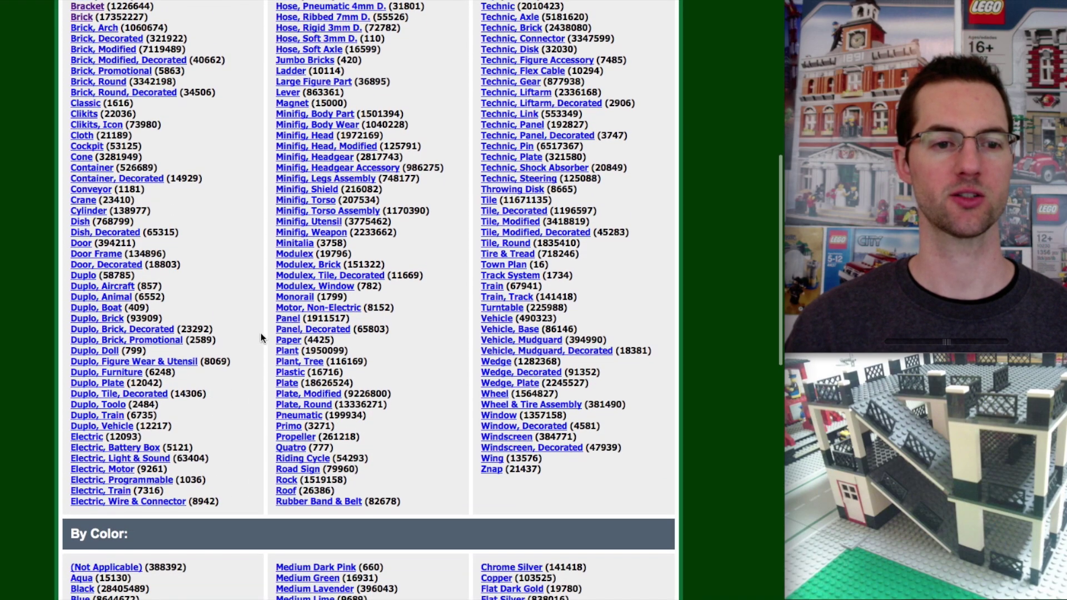
{"action": "scroll", "coordinate": [259, 337], "scroll_direction": "down", "scroll_amount": 8}
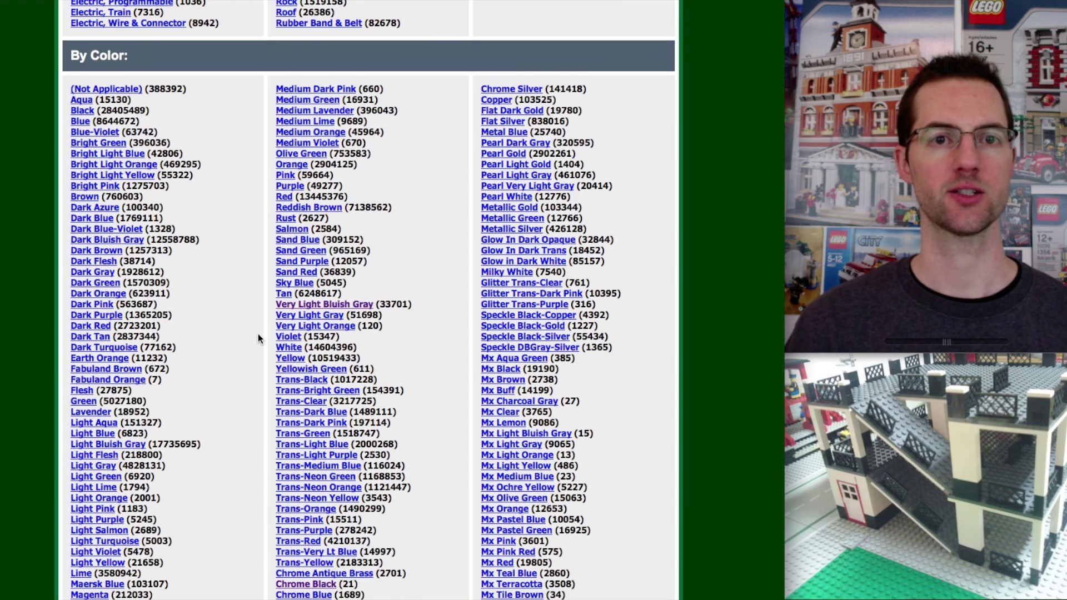
{"action": "scroll", "coordinate": [258, 334], "scroll_direction": "down", "scroll_amount": 1}
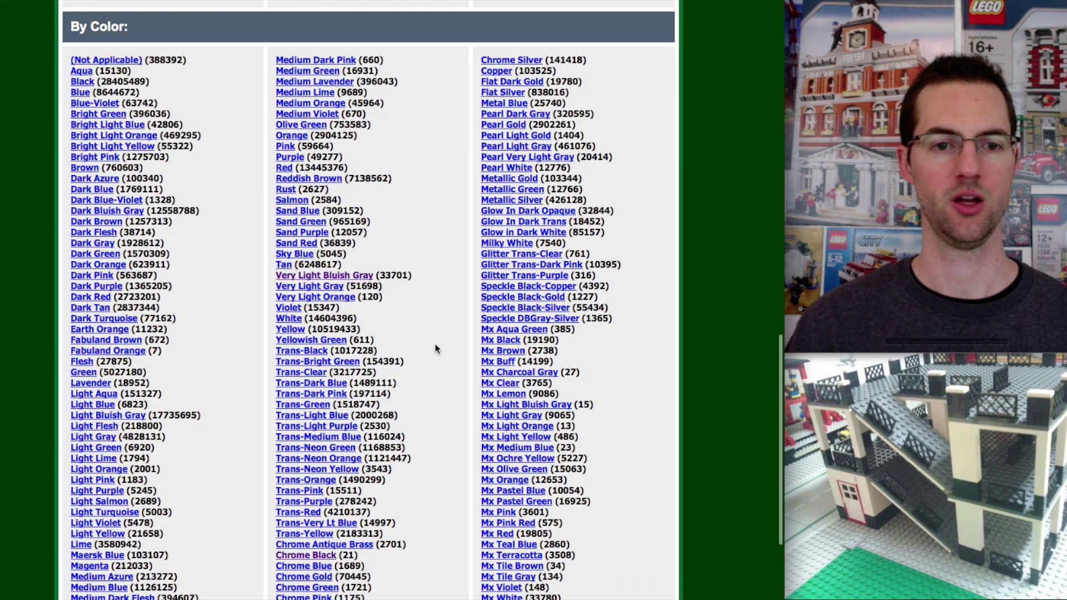
{"action": "scroll", "coordinate": [436, 349], "scroll_direction": "down", "scroll_amount": 2}
{"action": "scroll", "coordinate": [436, 349], "scroll_direction": "up", "scroll_amount": 20}
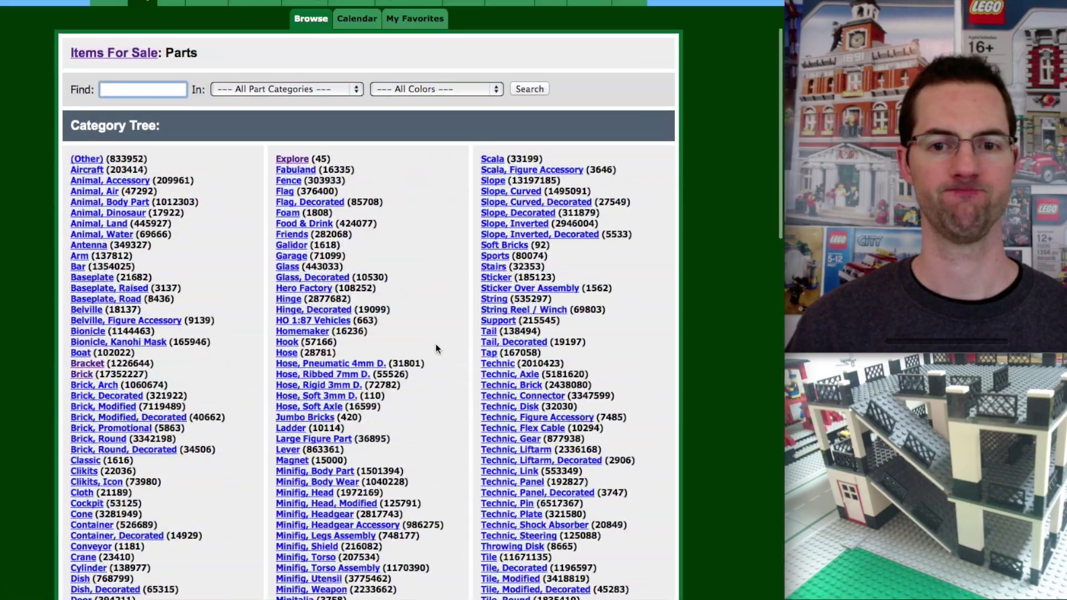
{"action": "scroll", "coordinate": [436, 348], "scroll_direction": "up", "scroll_amount": 1}
{"action": "scroll", "coordinate": [435, 348], "scroll_direction": "down", "scroll_amount": 1}
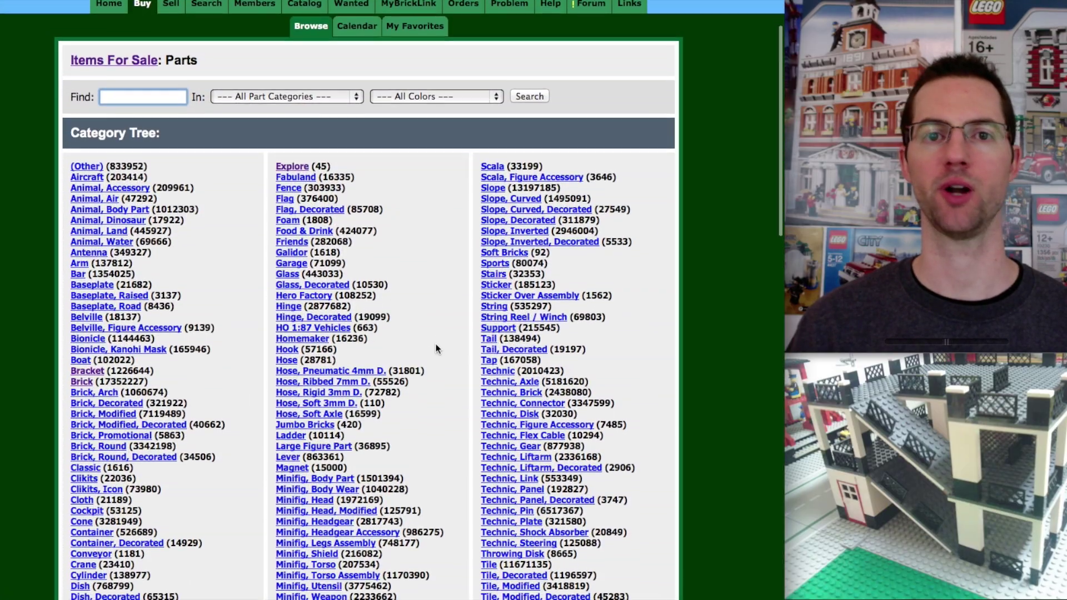
{"action": "scroll", "coordinate": [435, 349], "scroll_direction": "down", "scroll_amount": 4}
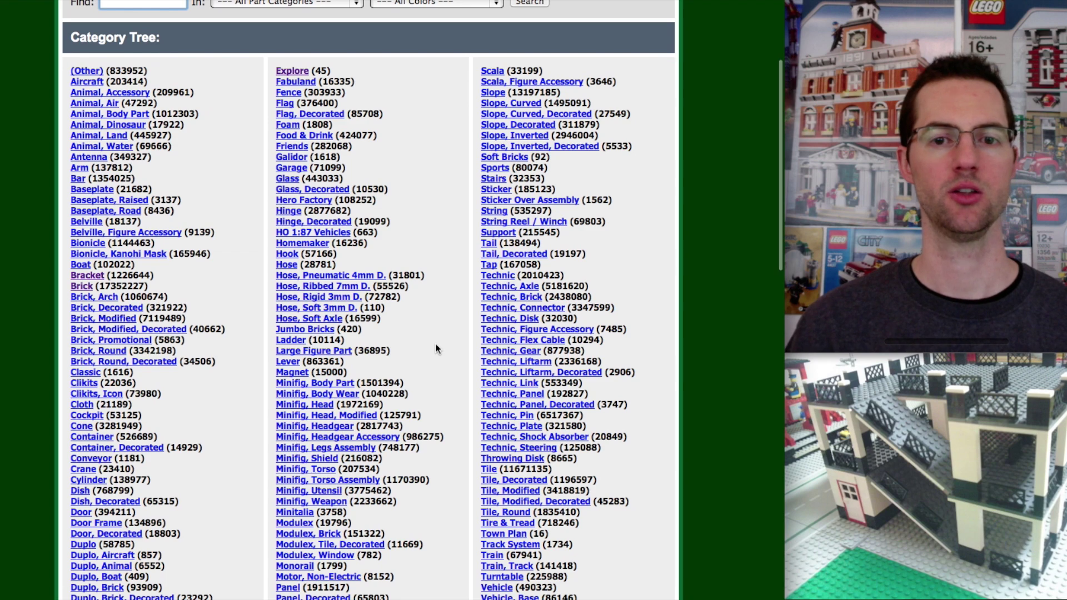
{"action": "scroll", "coordinate": [435, 348], "scroll_direction": "down", "scroll_amount": 2}
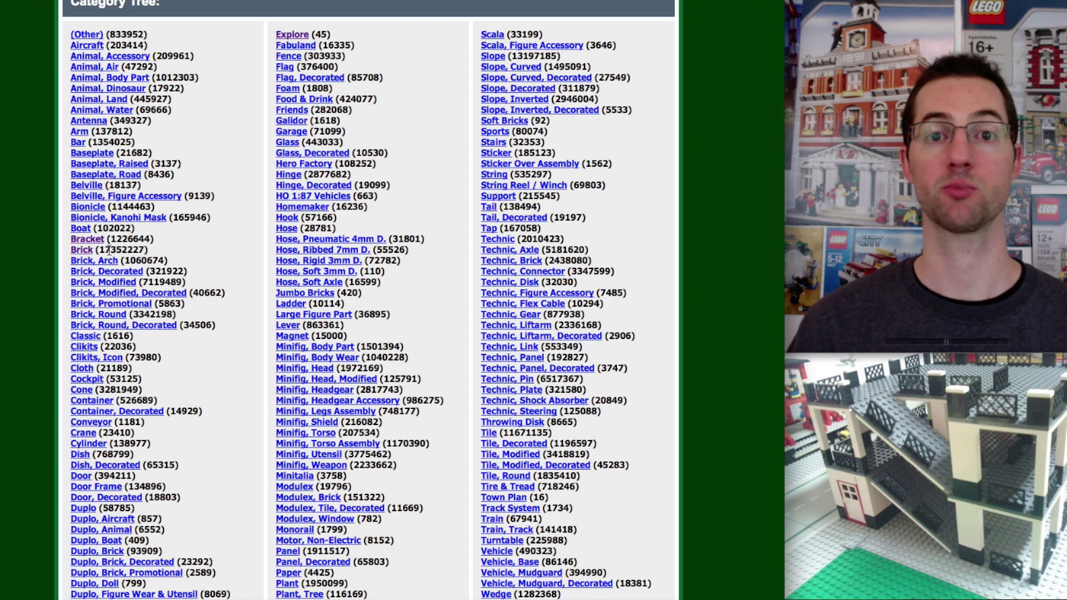
{"action": "left_click", "coordinate": [84, 250]}
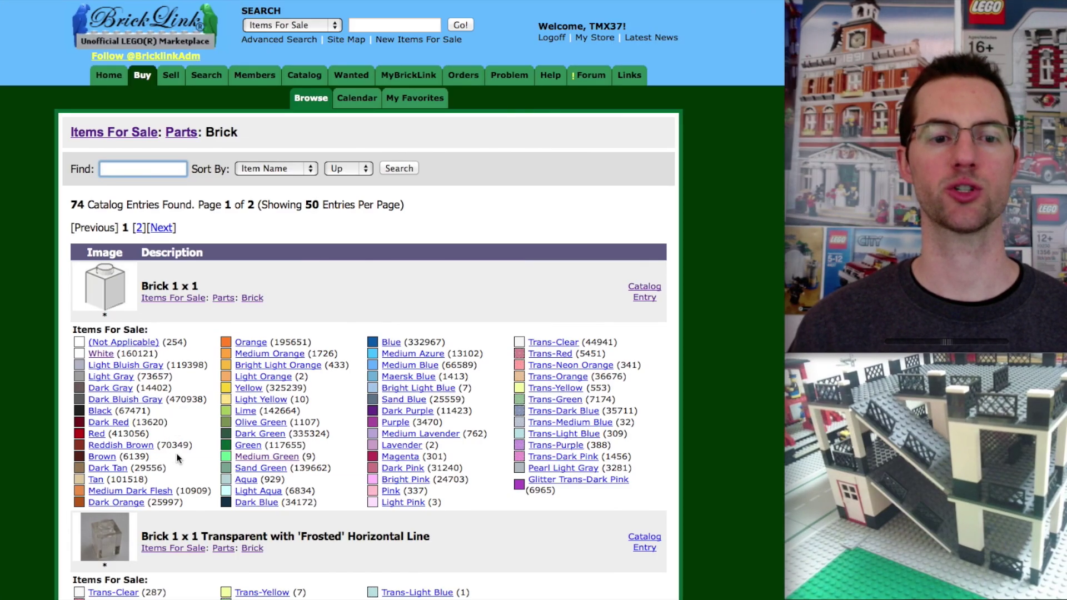
Scroll the Brick listing down to Brick 1 x 4 and its colour counts.
{"action": "scroll", "coordinate": [178, 457], "scroll_direction": "down", "scroll_amount": 20}
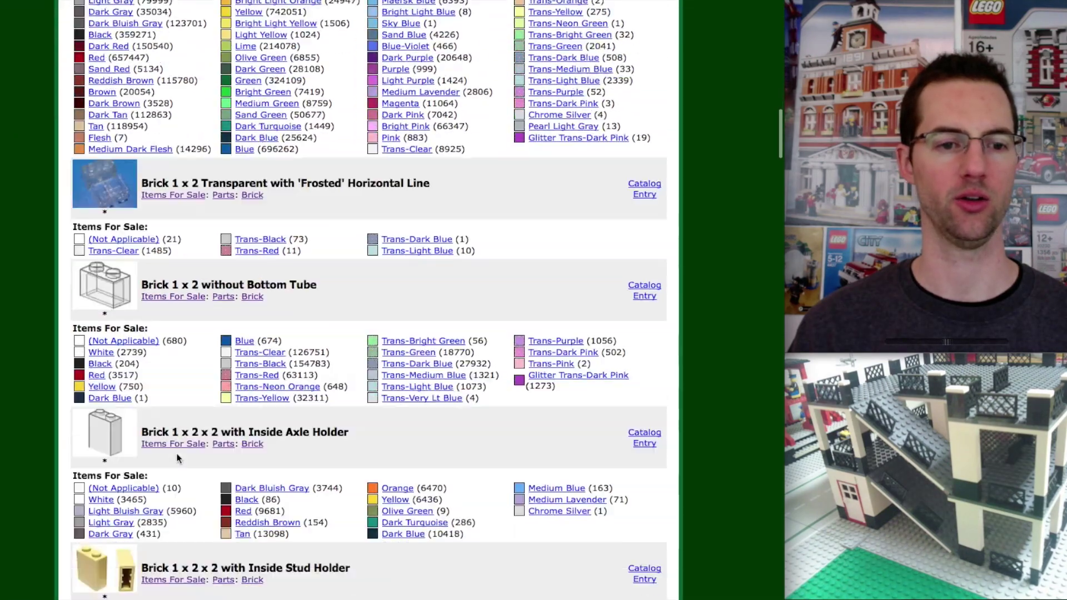
{"action": "scroll", "coordinate": [178, 458], "scroll_direction": "down", "scroll_amount": 12}
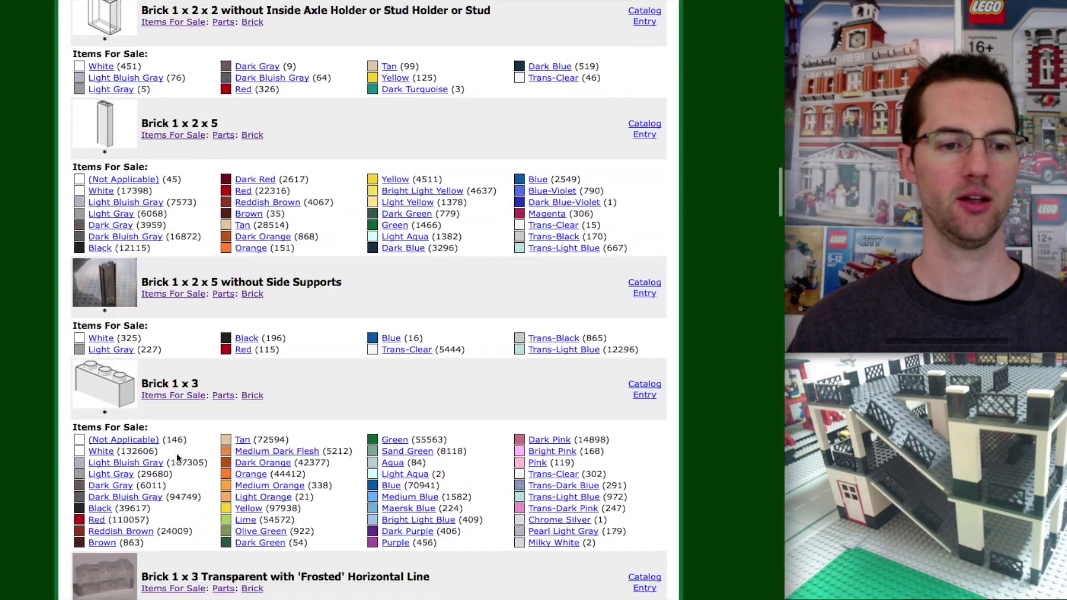
{"action": "scroll", "coordinate": [177, 457], "scroll_direction": "down", "scroll_amount": 15}
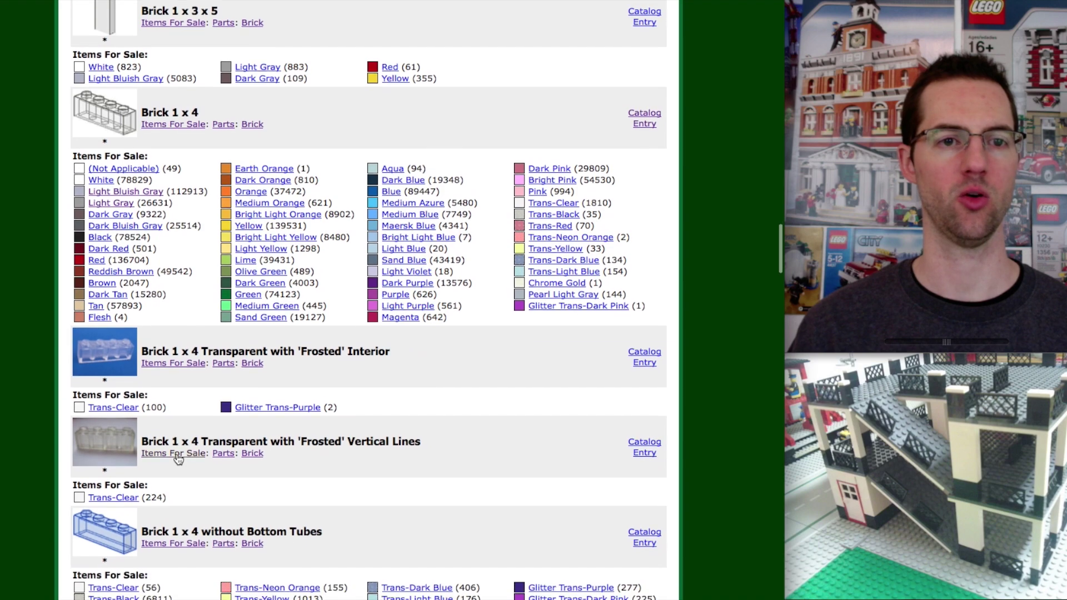
{"action": "scroll", "coordinate": [178, 457], "scroll_direction": "down", "scroll_amount": 4}
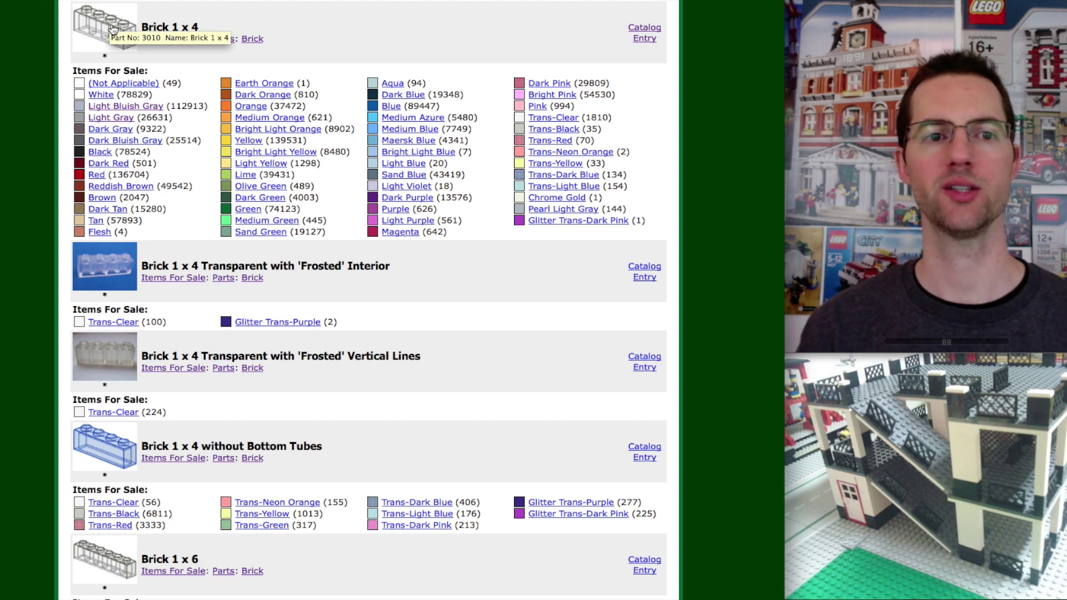
Preview the Brick 1 x 4 picture, then list part 3010 lots in Light Bluish Gray.
{"action": "left_click", "coordinate": [112, 30]}
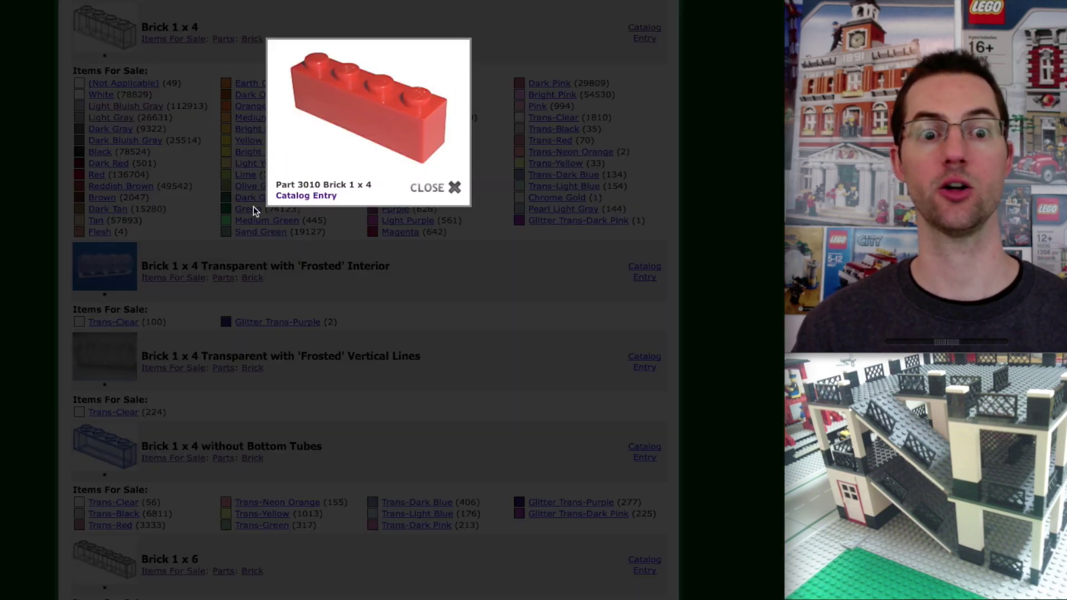
{"action": "left_click", "coordinate": [444, 190]}
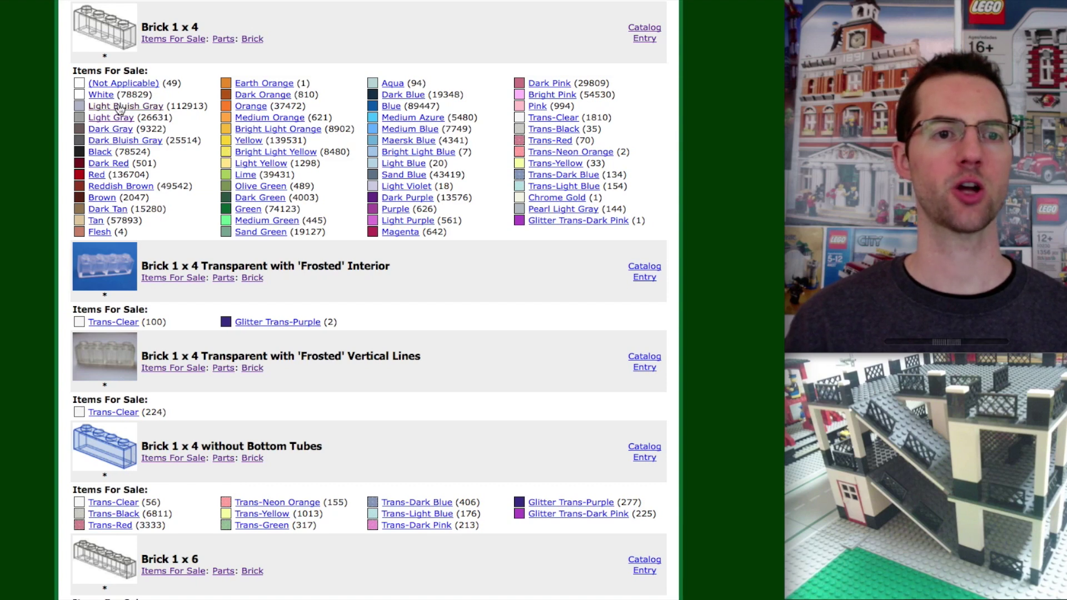
{"action": "left_click", "coordinate": [141, 109]}
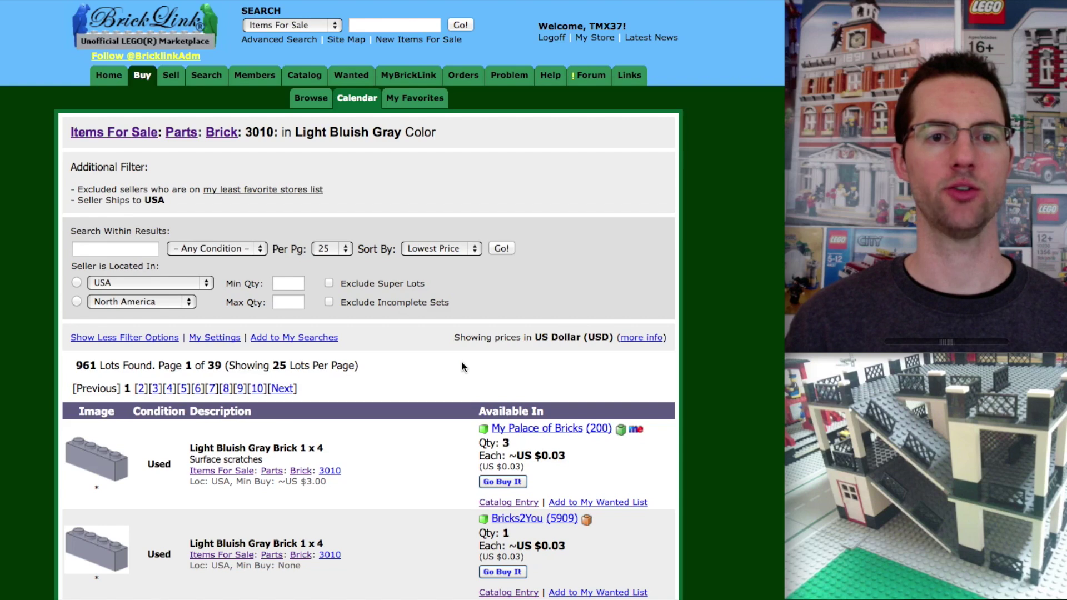
{"action": "scroll", "coordinate": [462, 366], "scroll_direction": "down", "scroll_amount": 5}
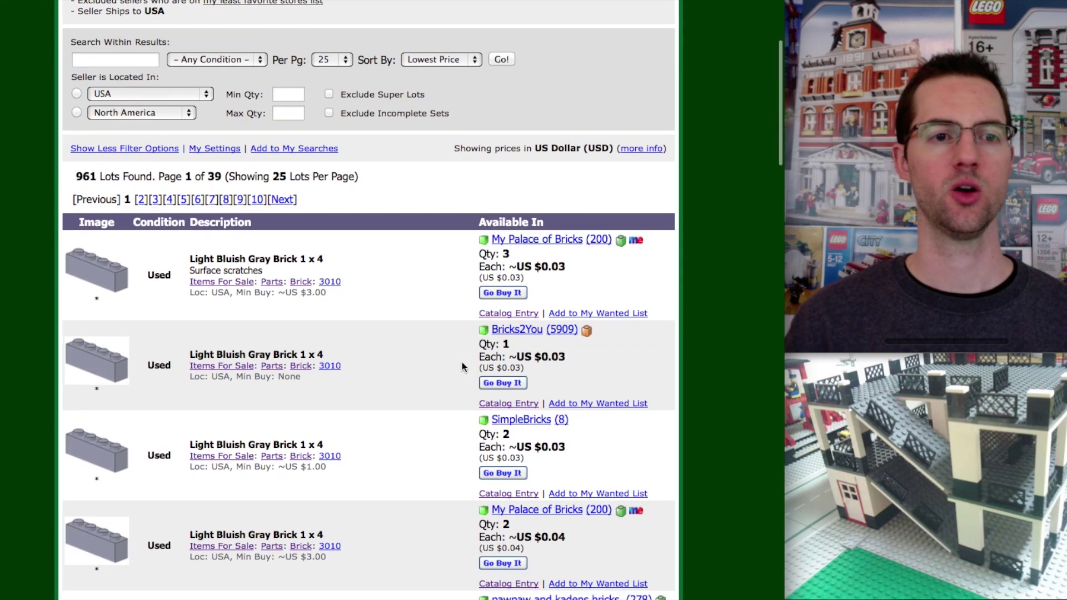
{"action": "scroll", "coordinate": [462, 363], "scroll_direction": "down", "scroll_amount": 1}
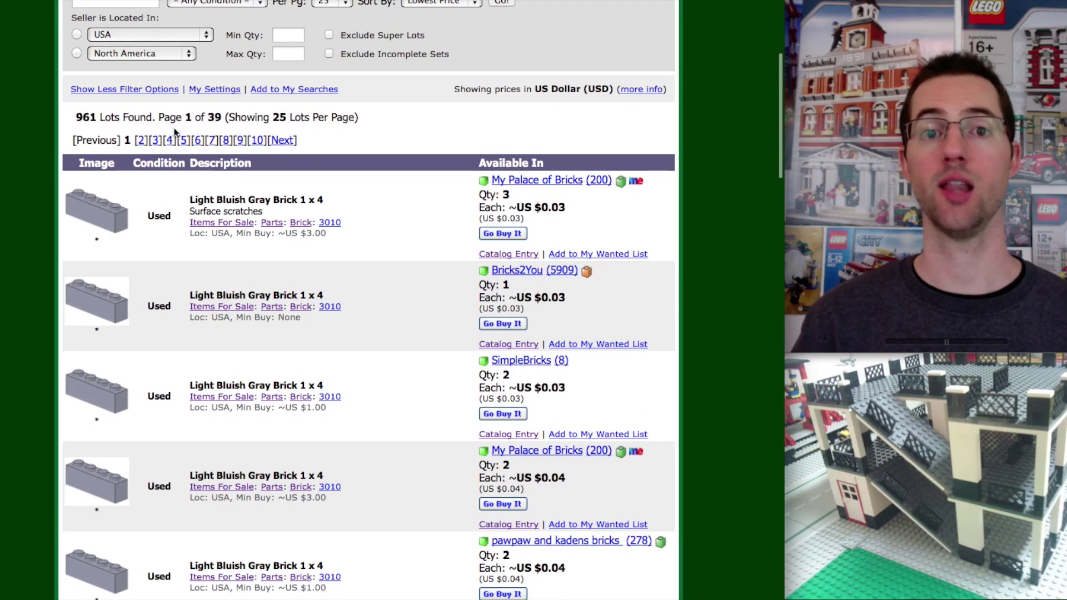
{"action": "scroll", "coordinate": [411, 209], "scroll_direction": "down", "scroll_amount": 2}
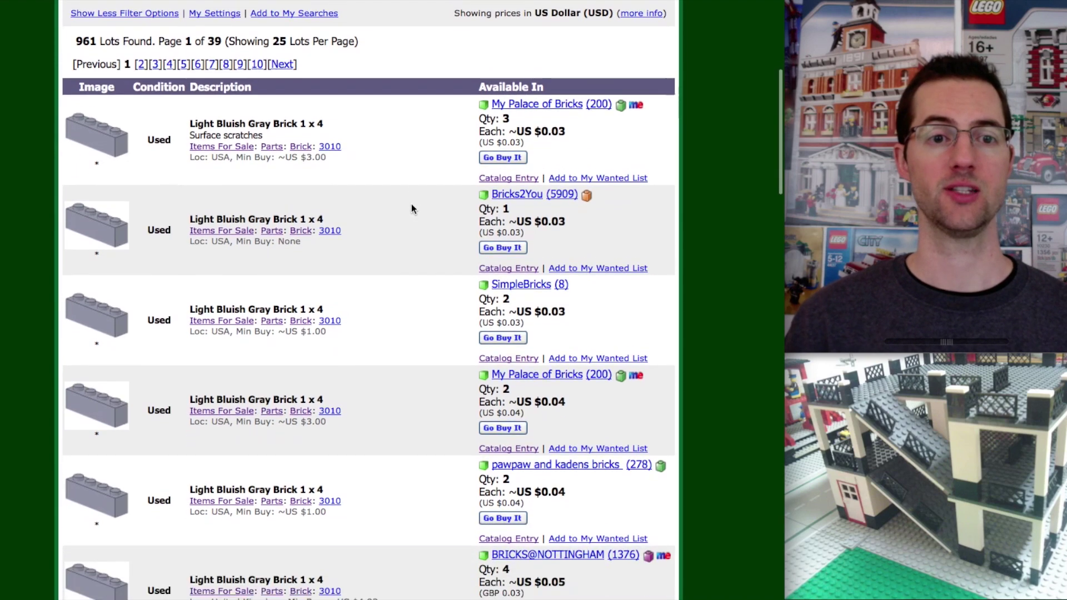
{"action": "scroll", "coordinate": [412, 209], "scroll_direction": "down", "scroll_amount": 2}
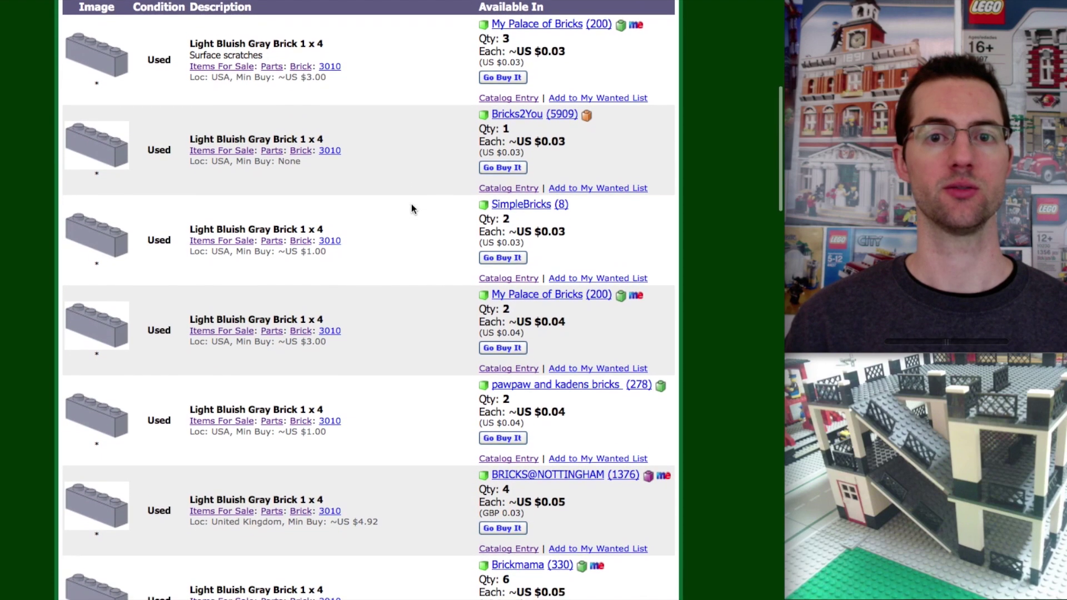
{"action": "scroll", "coordinate": [411, 207], "scroll_direction": "up", "scroll_amount": 1}
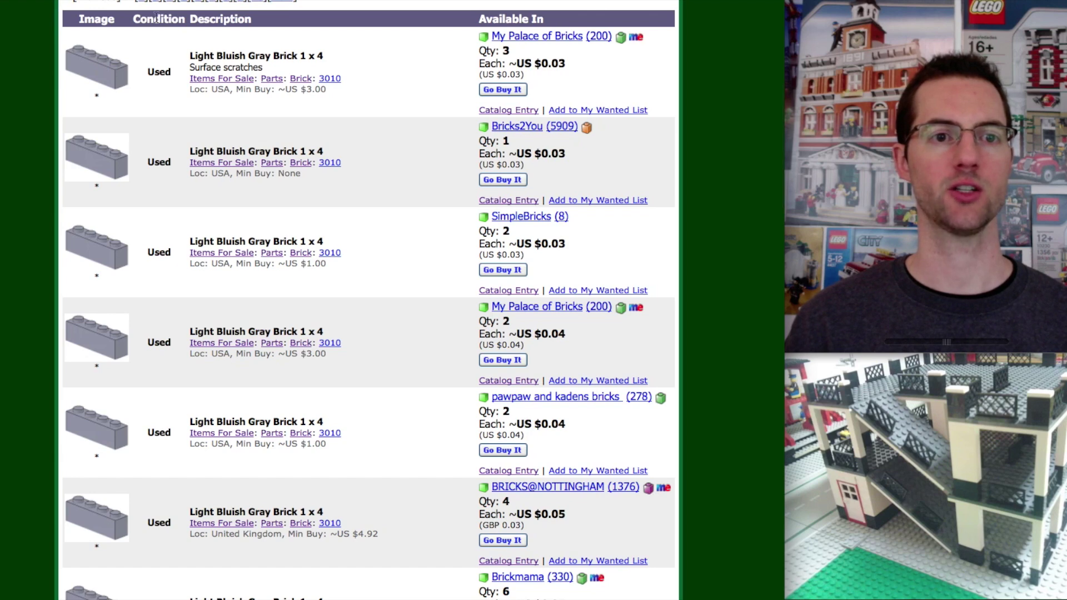
{"action": "scroll", "coordinate": [151, 72], "scroll_direction": "up", "scroll_amount": 2}
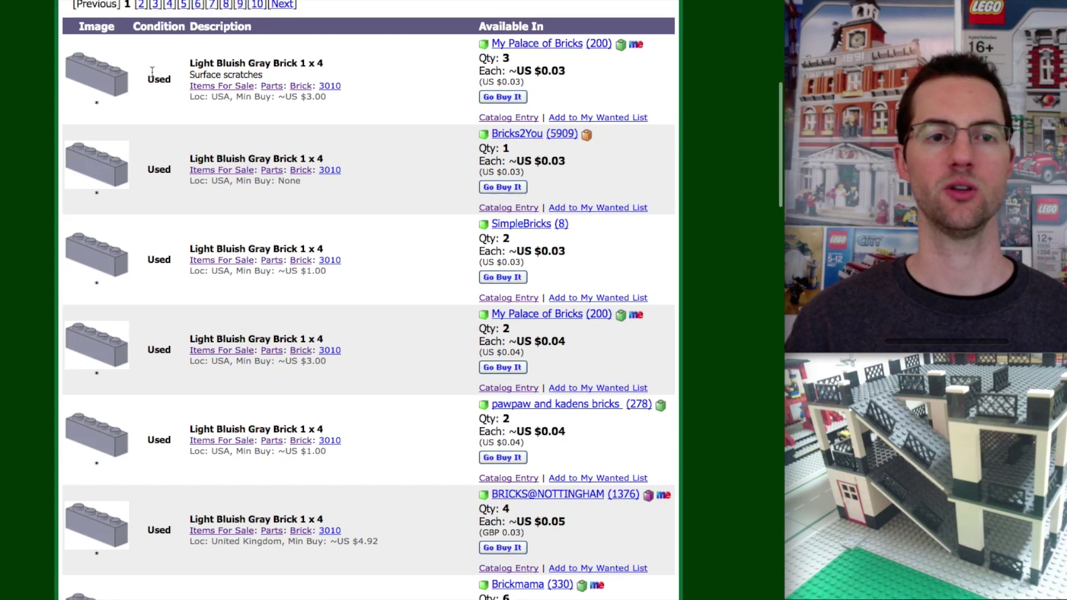
{"action": "scroll", "coordinate": [149, 102], "scroll_direction": "up", "scroll_amount": 5}
{"action": "scroll", "coordinate": [215, 110], "scroll_direction": "up", "scroll_amount": 3}
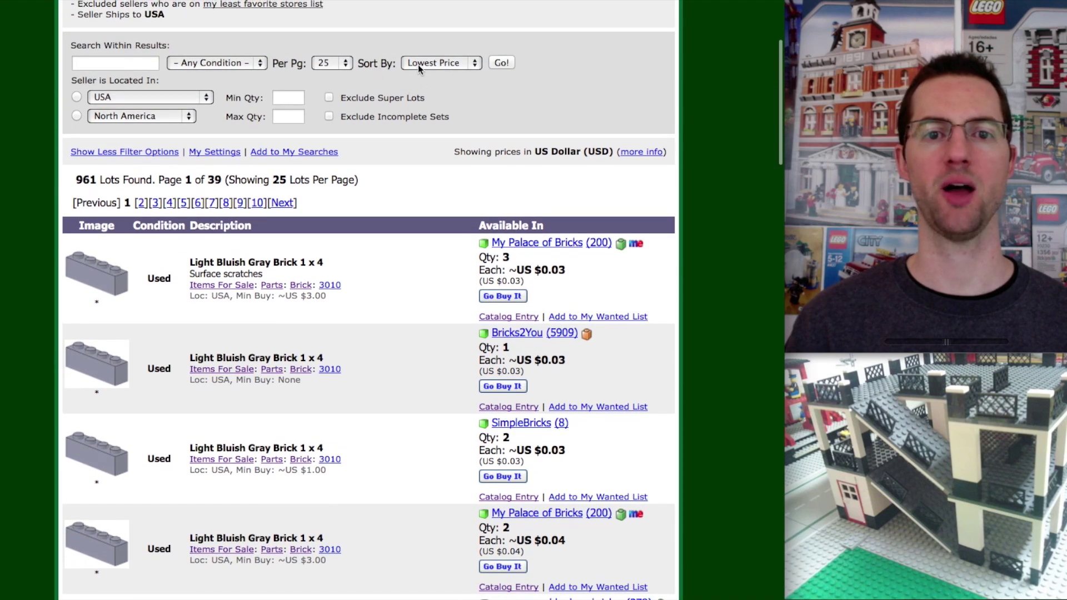
{"action": "scroll", "coordinate": [341, 200], "scroll_direction": "down", "scroll_amount": 6}
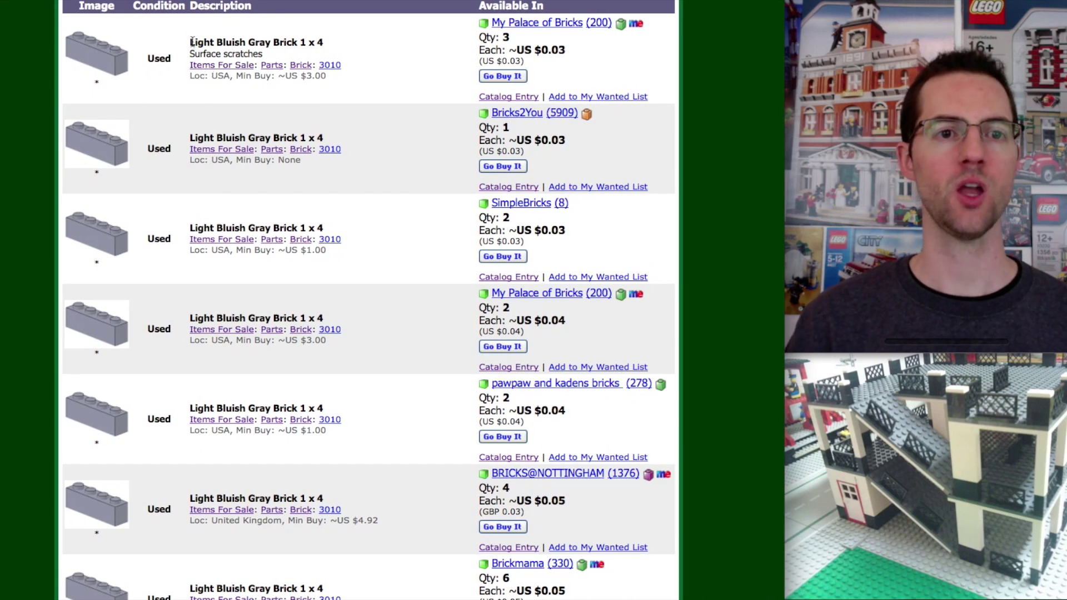
{"action": "left_click_drag", "start_coordinate": [191, 42], "coordinate": [290, 43]}
{"action": "left_click", "coordinate": [253, 43]}
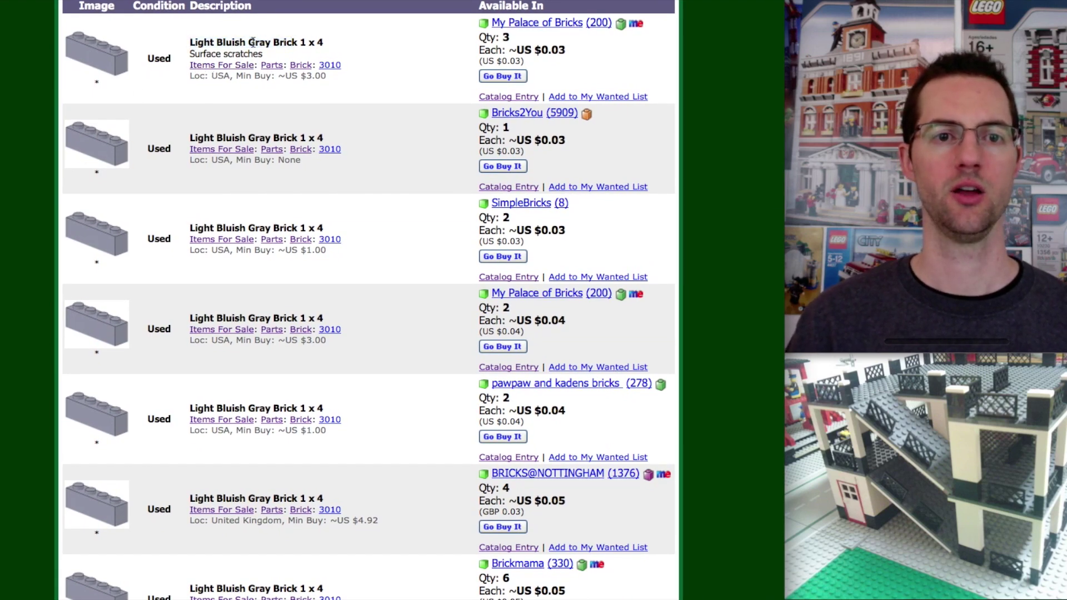
{"action": "left_click_drag", "start_coordinate": [275, 42], "coordinate": [342, 43]}
{"action": "left_click", "coordinate": [299, 42]}
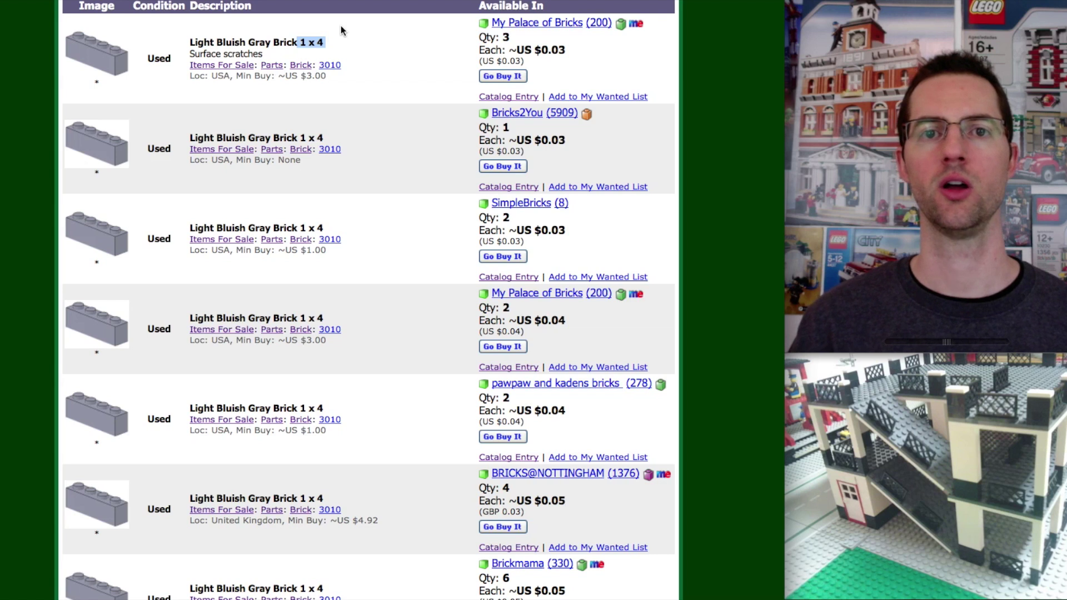
{"action": "left_click_drag", "start_coordinate": [322, 55], "coordinate": [189, 54]}
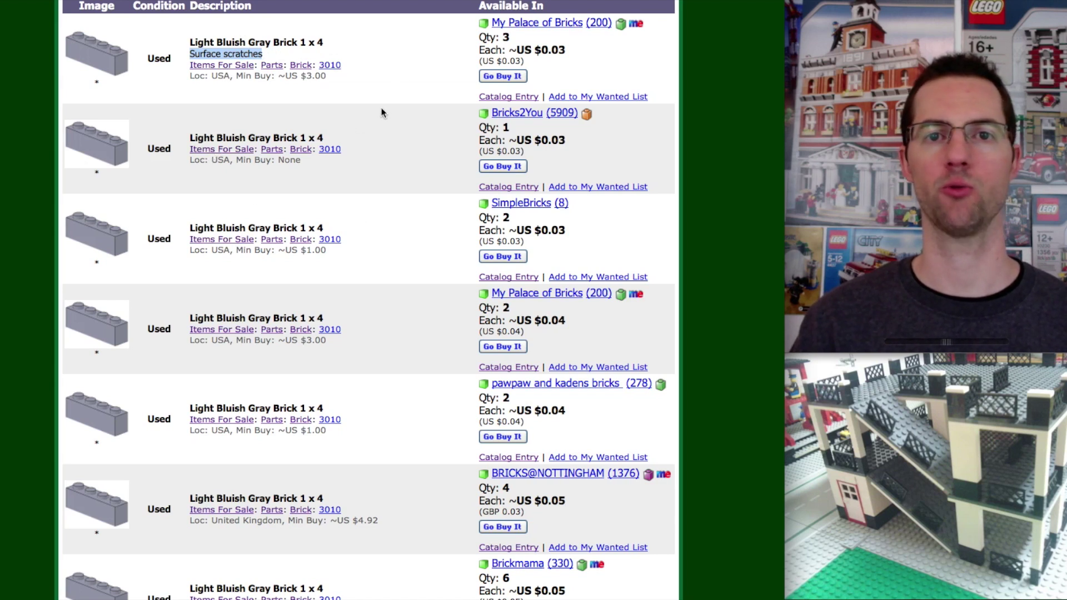
{"action": "left_click", "coordinate": [400, 79]}
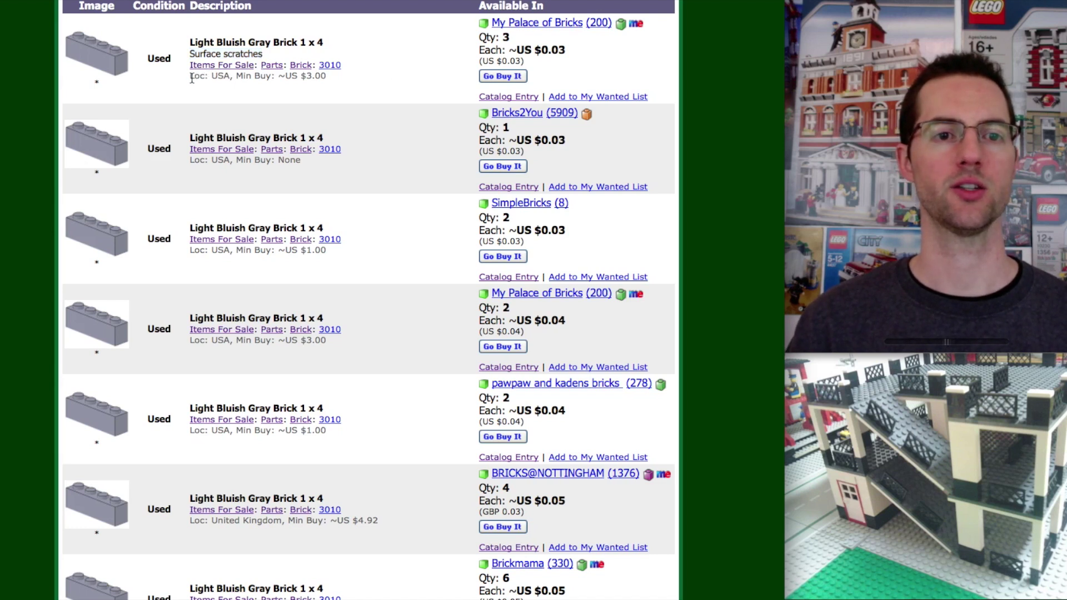
{"action": "left_click_drag", "start_coordinate": [192, 78], "coordinate": [330, 81]}
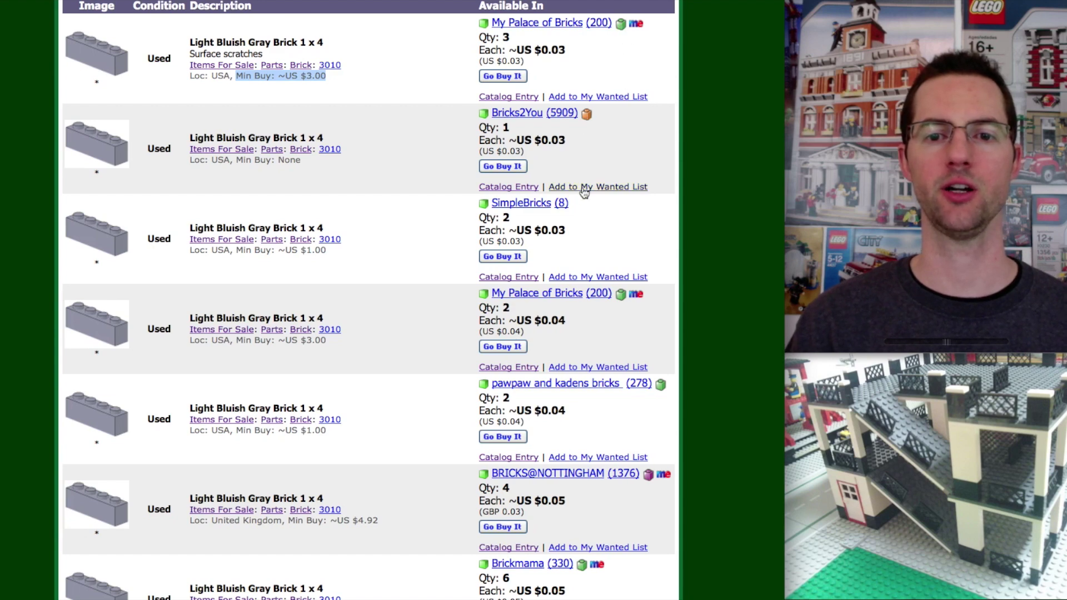
{"action": "left_click", "coordinate": [621, 25]}
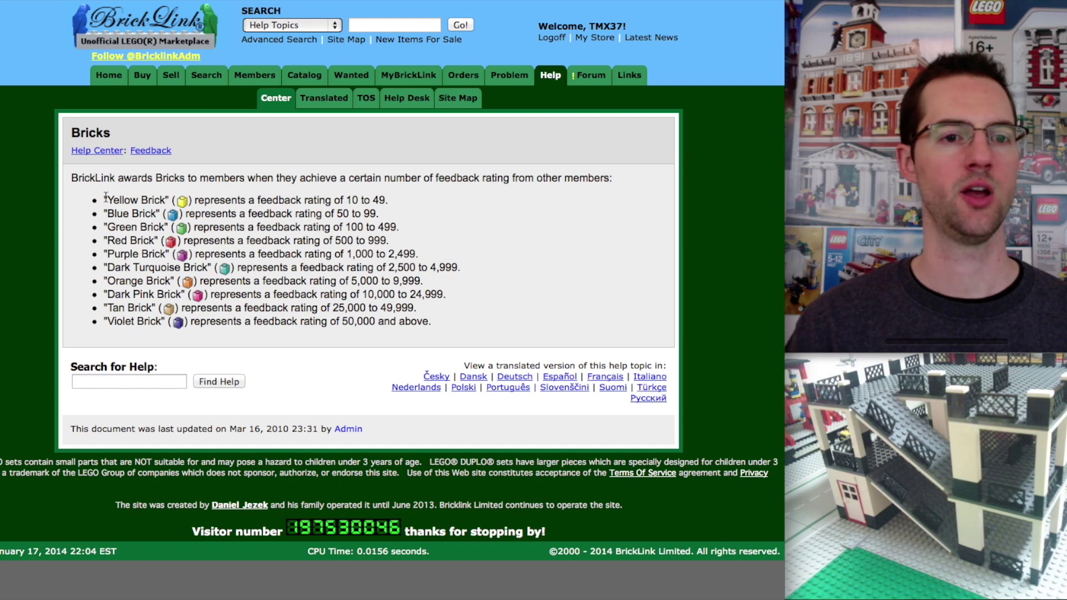
{"action": "left_click_drag", "start_coordinate": [103, 199], "coordinate": [392, 200]}
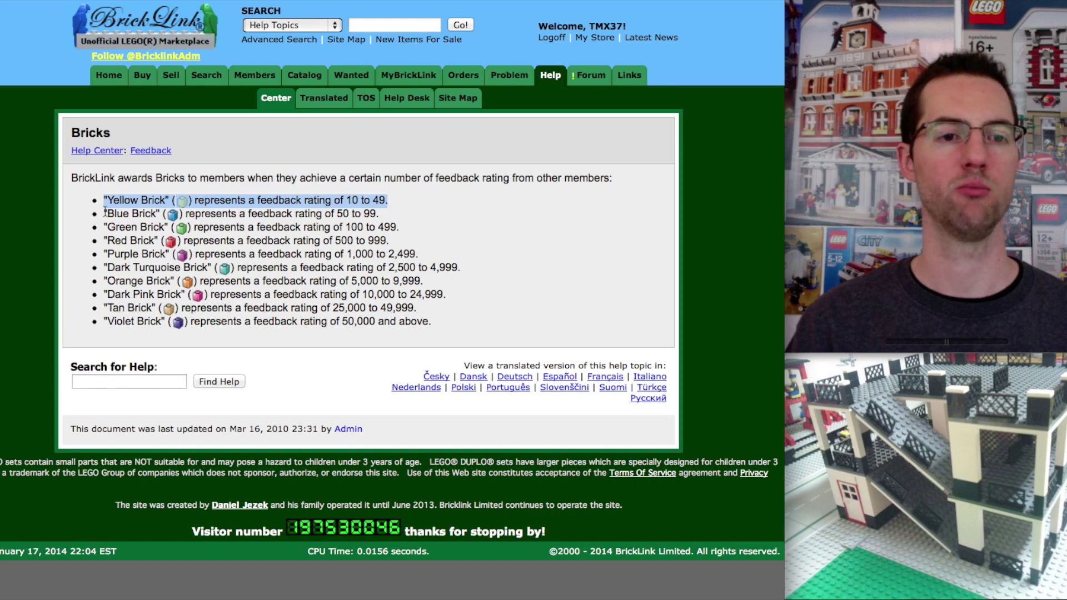
{"action": "left_click_drag", "start_coordinate": [105, 211], "coordinate": [387, 219]}
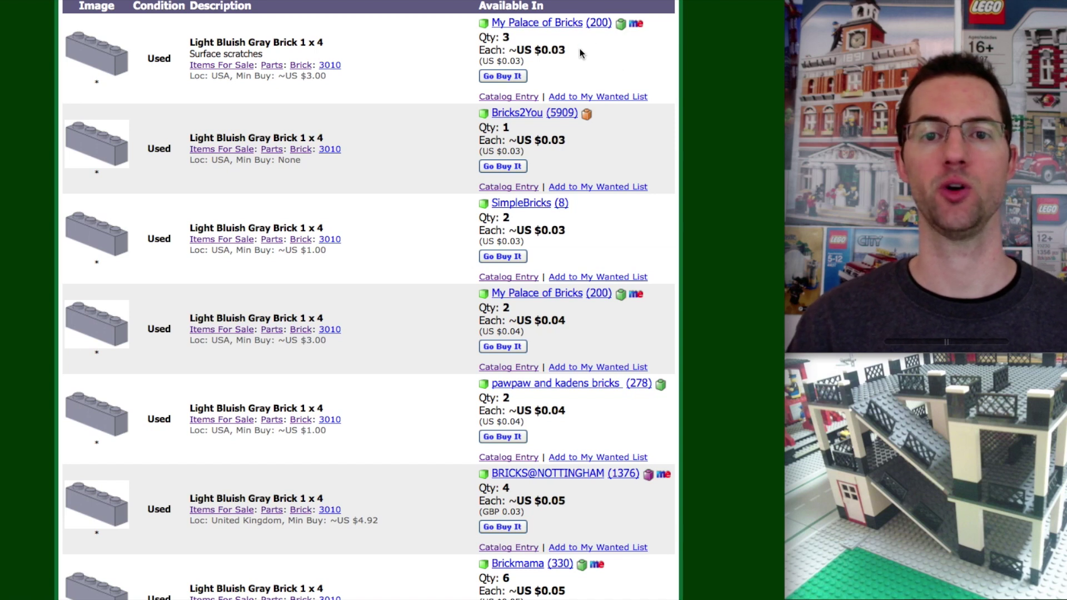
{"action": "left_click_drag", "start_coordinate": [479, 37], "coordinate": [510, 37]}
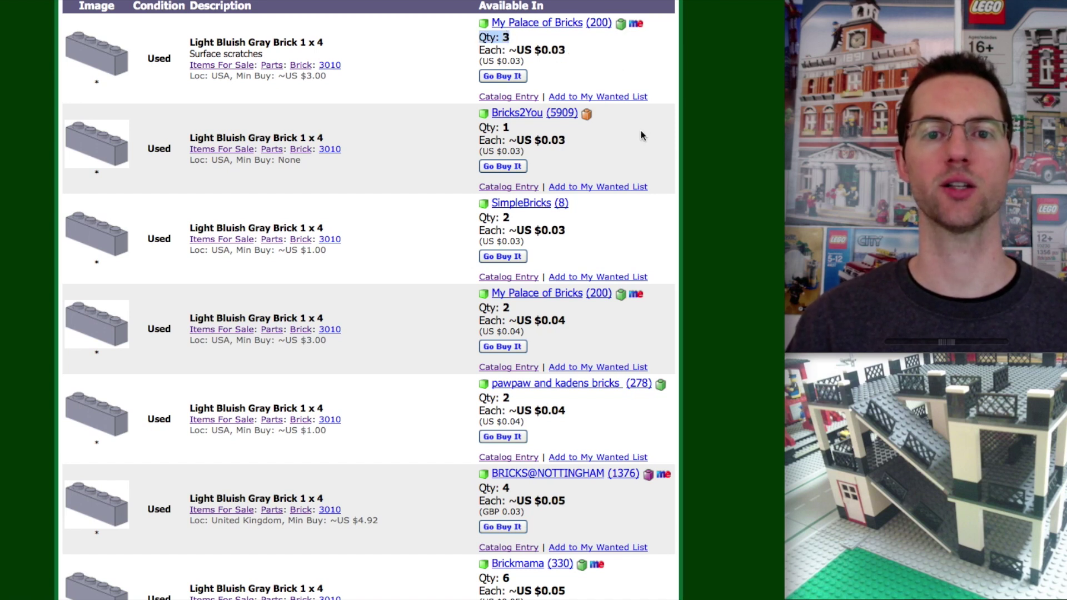
{"action": "left_click", "coordinate": [522, 42]}
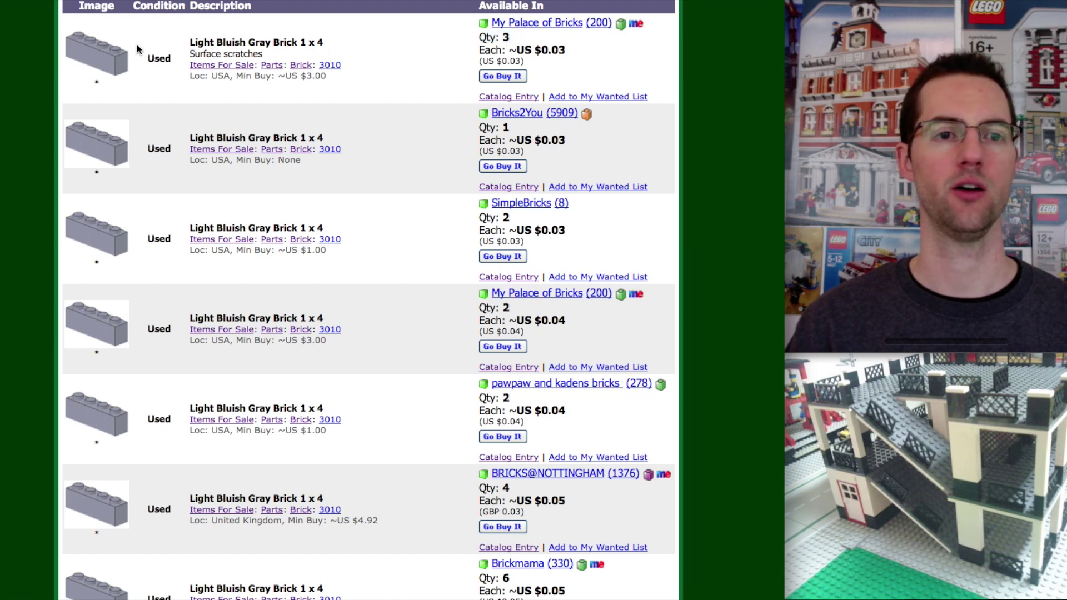
{"action": "left_click_drag", "start_coordinate": [477, 56], "coordinate": [573, 54]}
{"action": "left_click", "coordinate": [592, 59]}
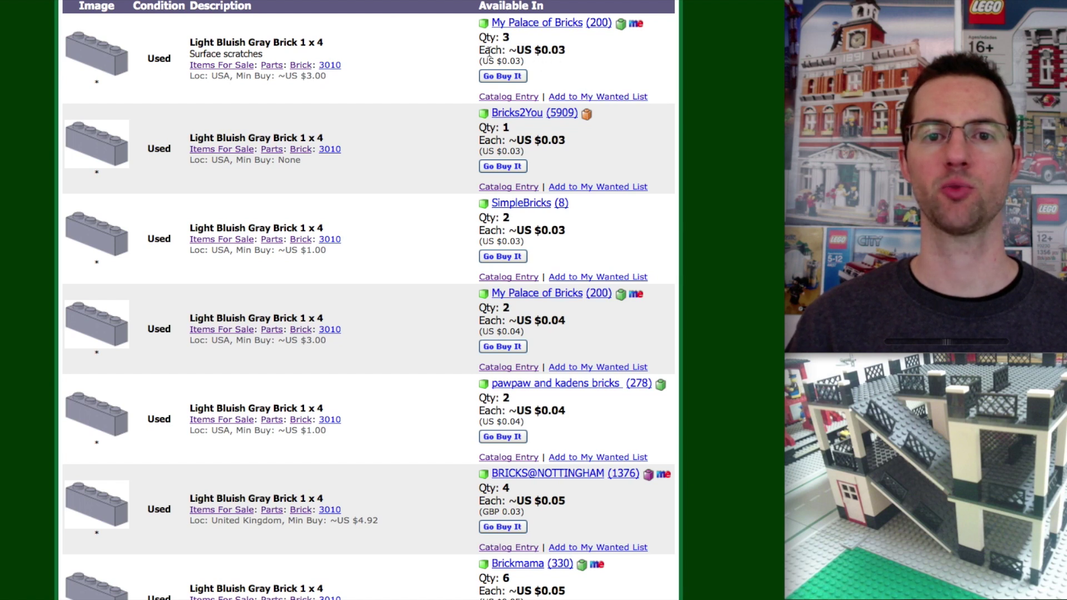
{"action": "left_click_drag", "start_coordinate": [478, 61], "coordinate": [525, 62]}
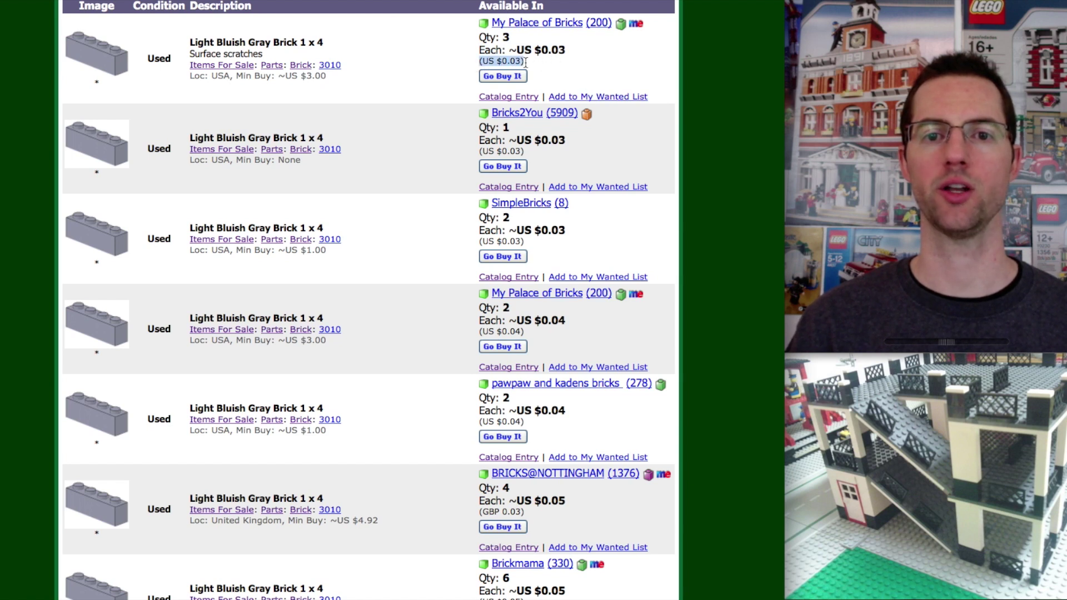
{"action": "left_click", "coordinate": [554, 61]}
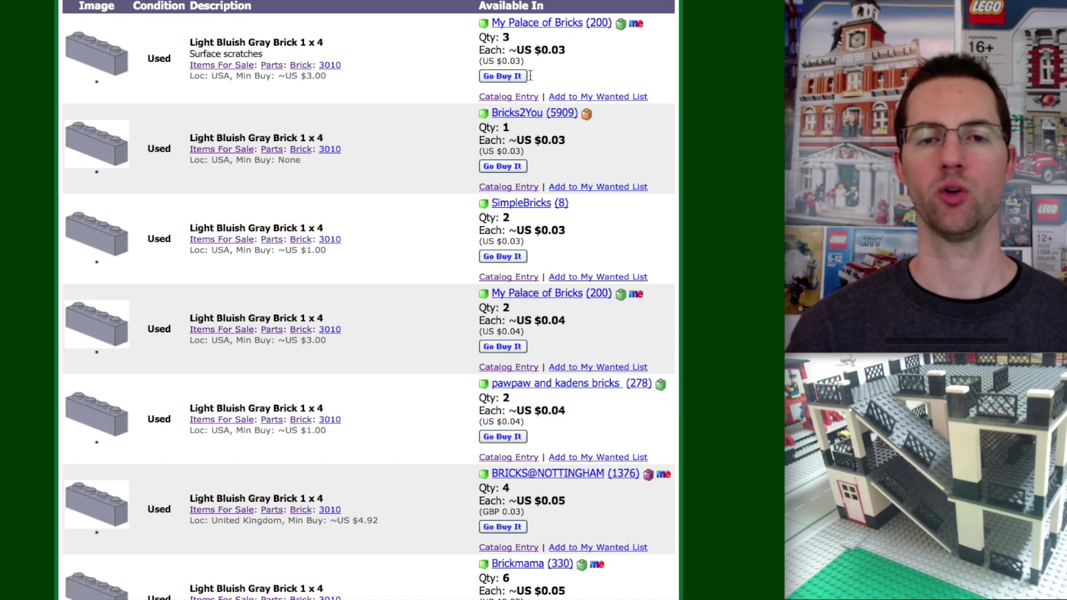
{"action": "scroll", "coordinate": [382, 126], "scroll_direction": "up", "scroll_amount": 2}
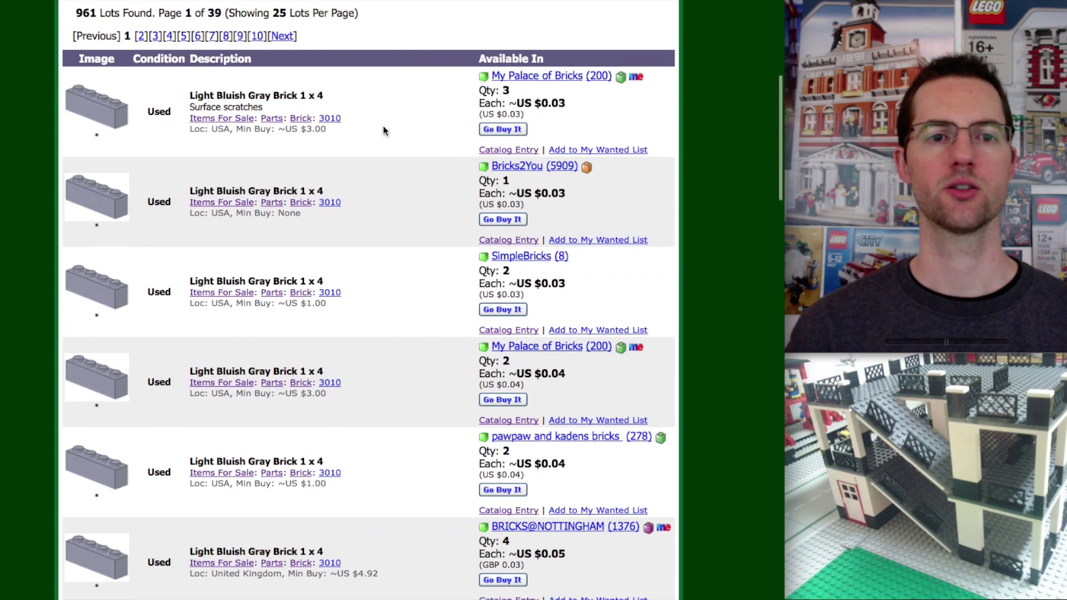
{"action": "scroll", "coordinate": [382, 126], "scroll_direction": "up", "scroll_amount": 5}
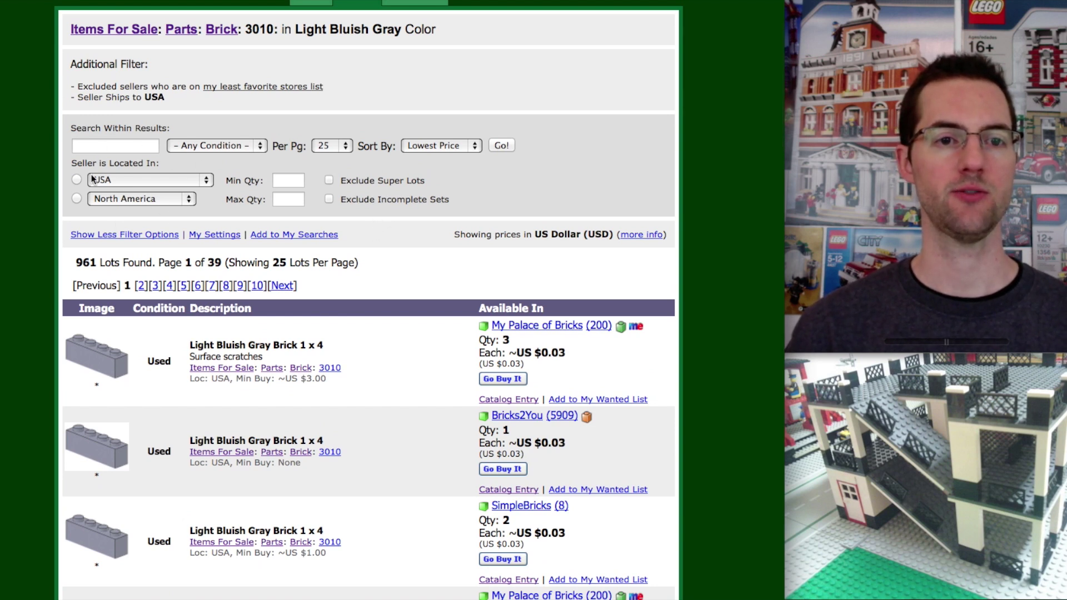
Filter the Light Bluish Gray 3010 results to a minimum quantity of 100, leaving 165 lots.
{"action": "left_click", "coordinate": [77, 235]}
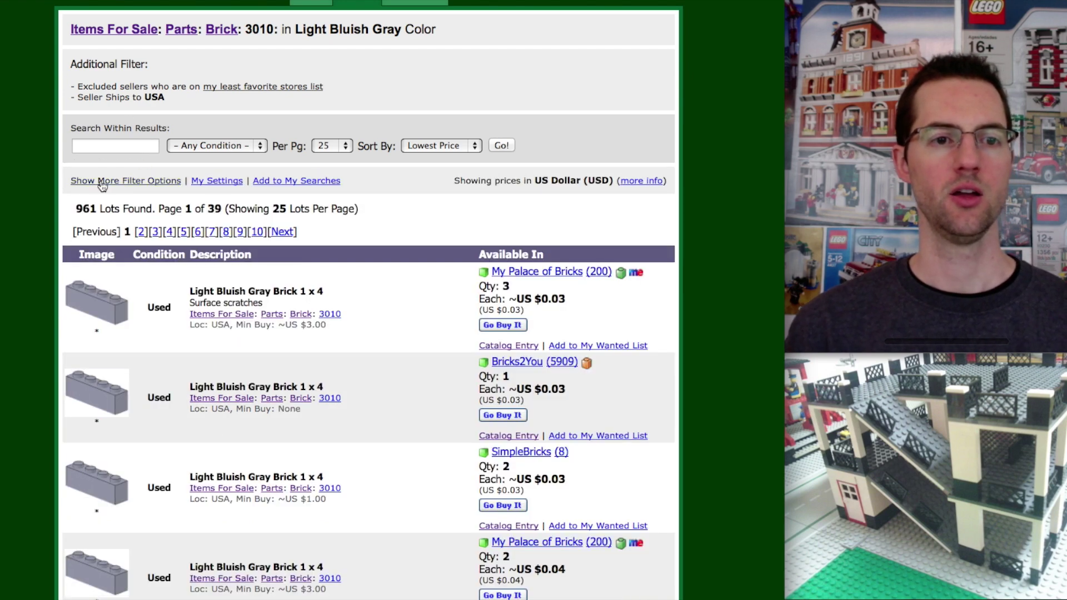
{"action": "left_click", "coordinate": [149, 181]}
{"action": "left_click", "coordinate": [289, 180]}
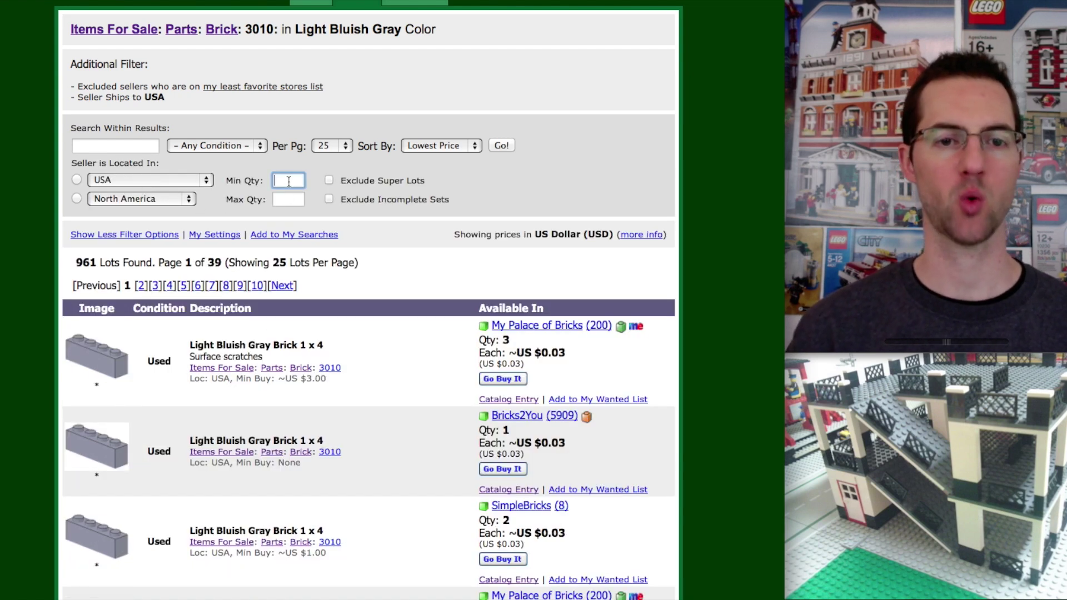
{"action": "type", "text": "100"}
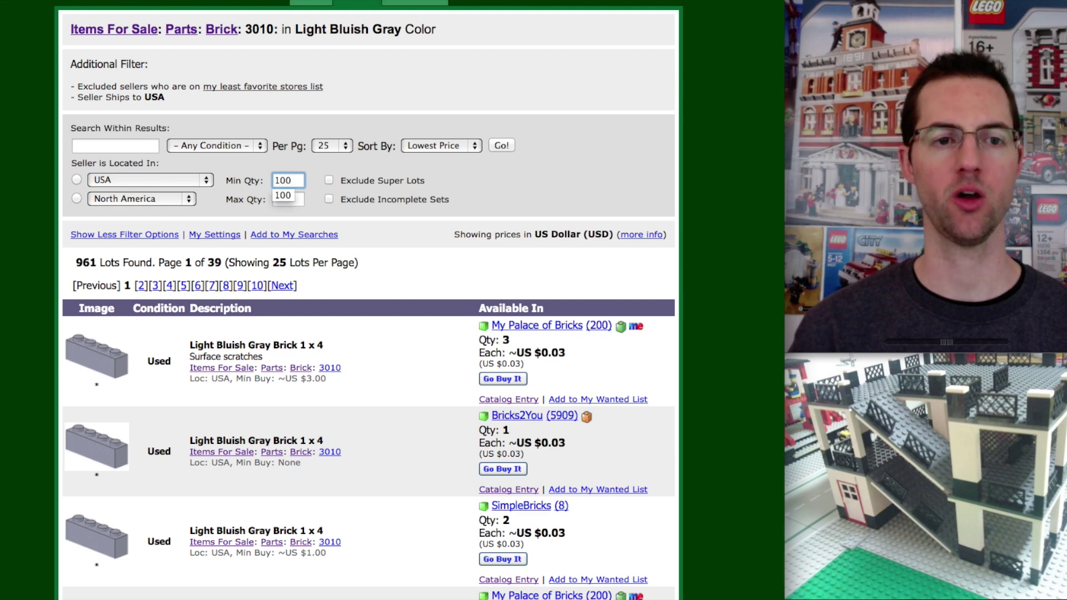
{"action": "left_click", "coordinate": [512, 180]}
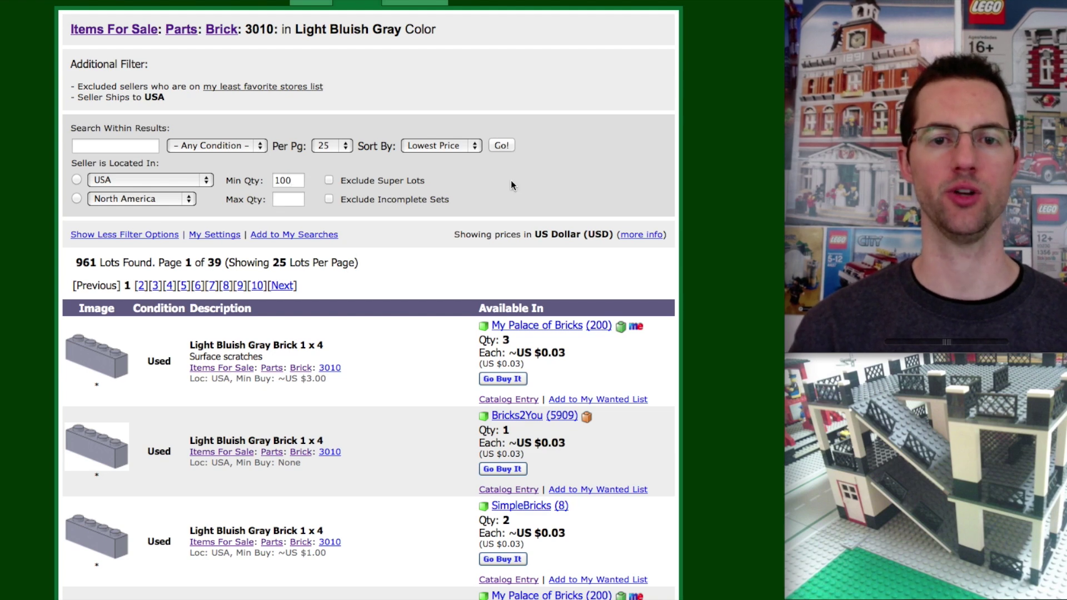
{"action": "left_click", "coordinate": [501, 146]}
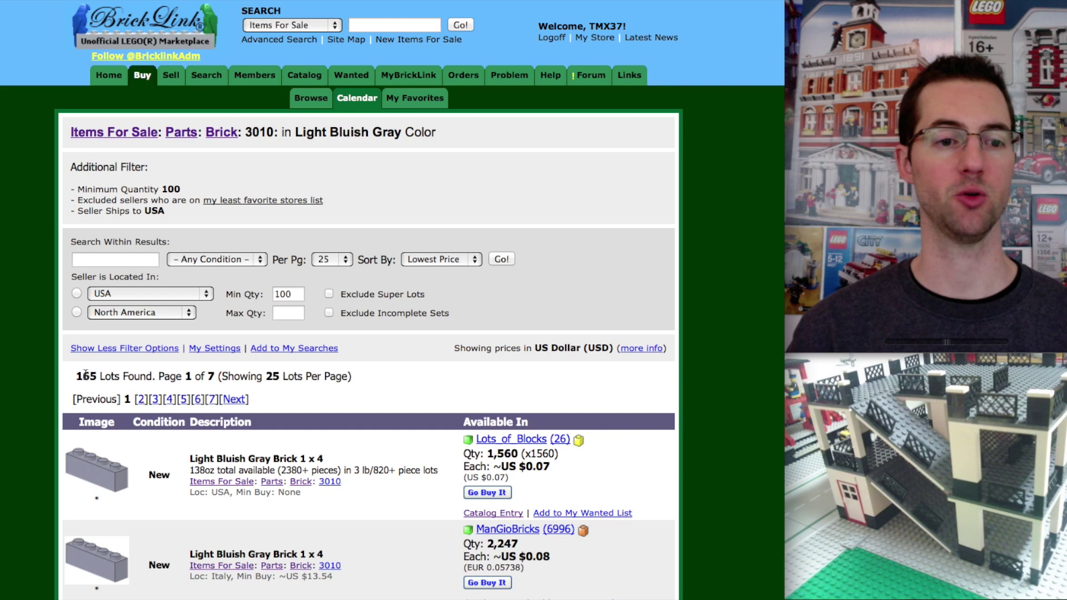
{"action": "left_click_drag", "start_coordinate": [74, 376], "coordinate": [152, 377]}
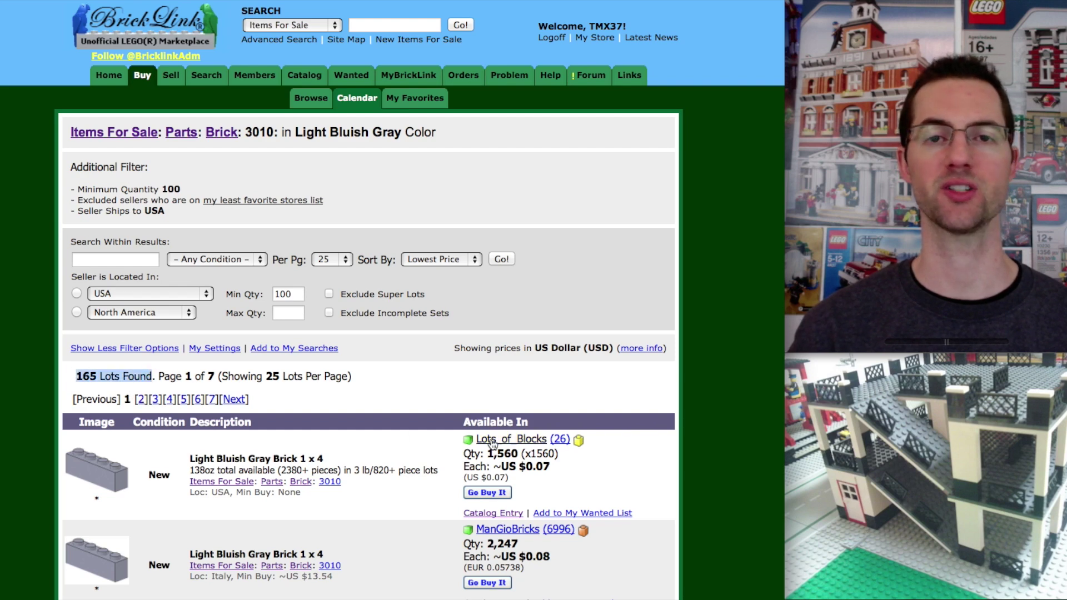
{"action": "scroll", "coordinate": [471, 494], "scroll_direction": "down", "scroll_amount": 5}
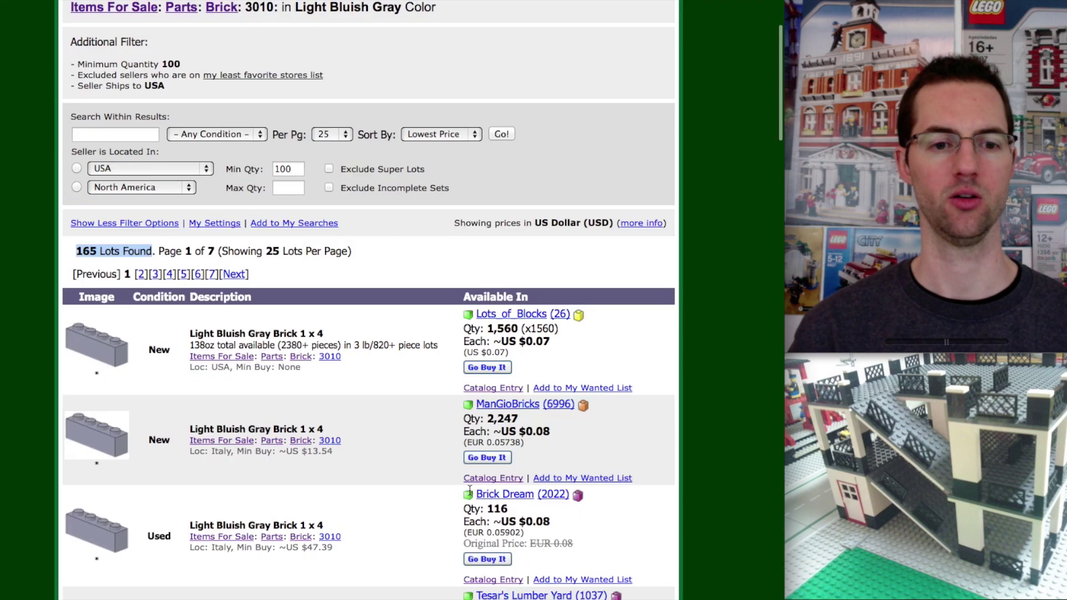
{"action": "left_click", "coordinate": [404, 270]}
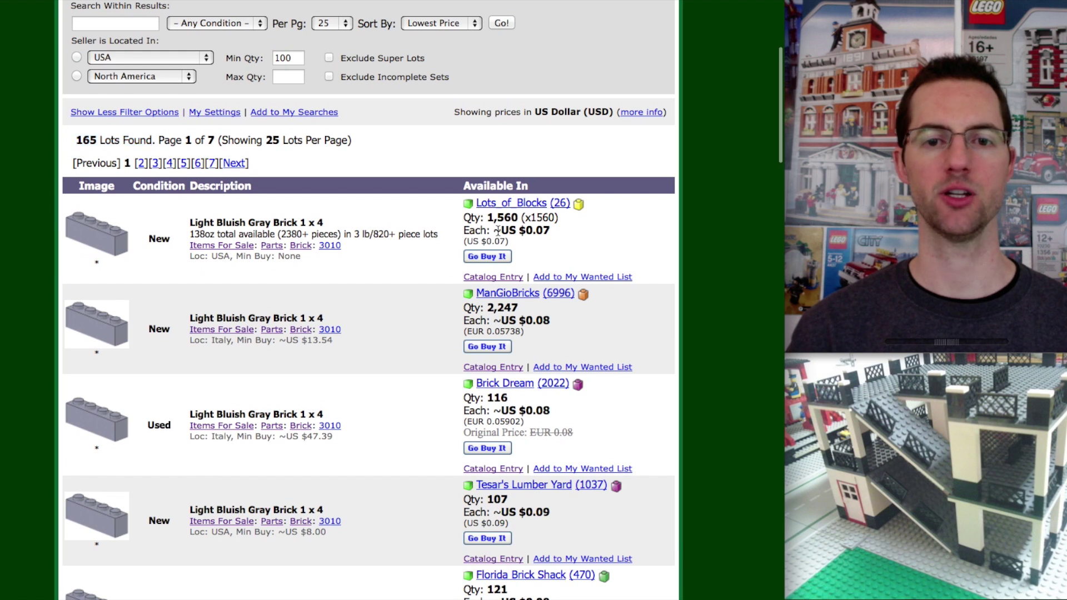
{"action": "left_click_drag", "start_coordinate": [489, 218], "coordinate": [522, 218]}
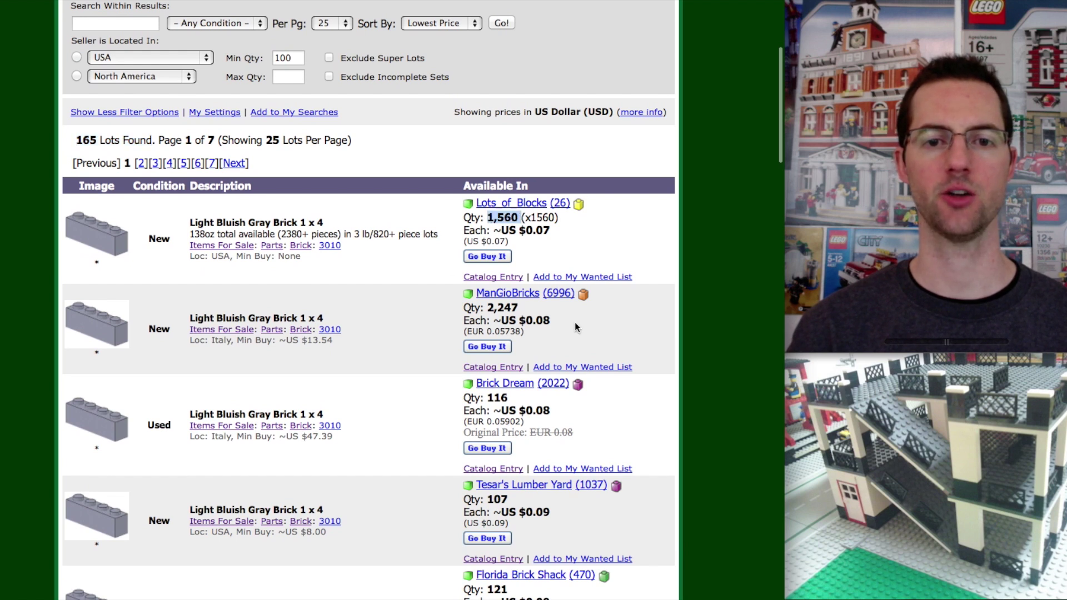
{"action": "left_click", "coordinate": [566, 254]}
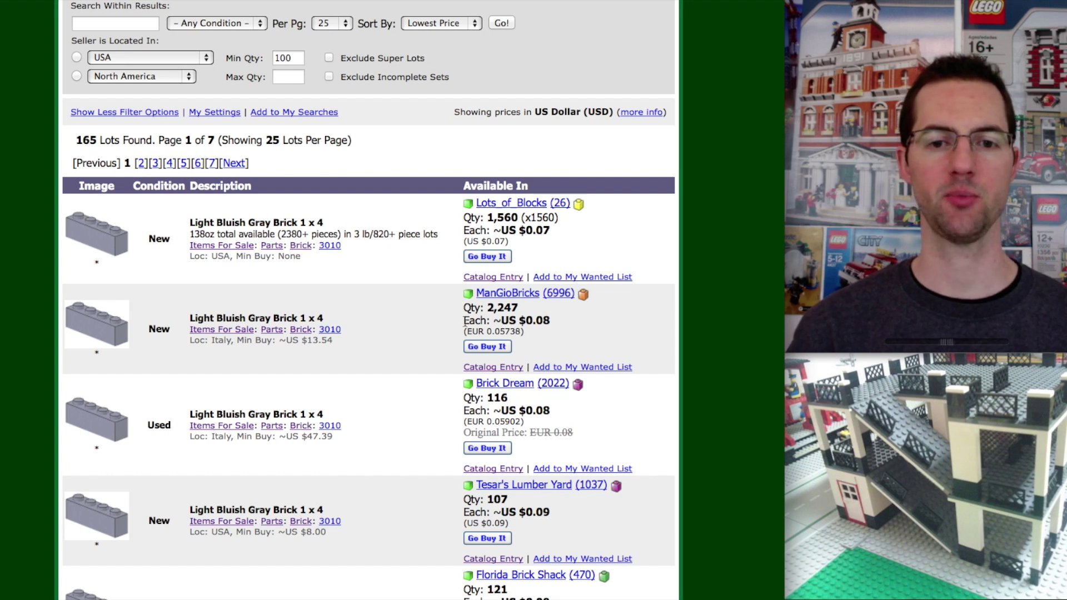
{"action": "left_click_drag", "start_coordinate": [465, 321], "coordinate": [549, 333]}
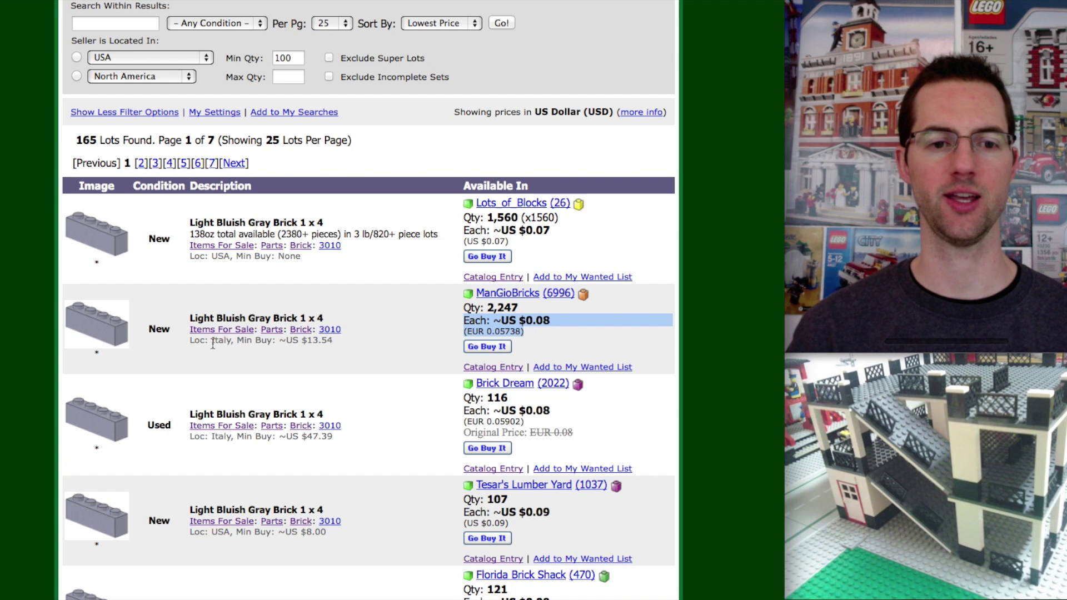
{"action": "left_click", "coordinate": [495, 323]}
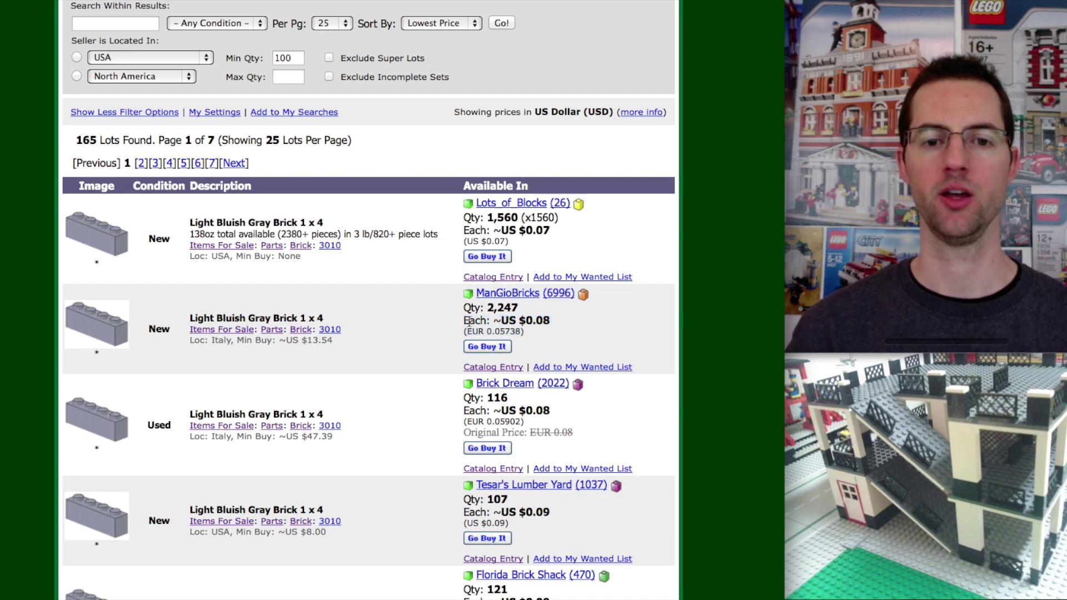
{"action": "left_click_drag", "start_coordinate": [464, 321], "coordinate": [545, 330]}
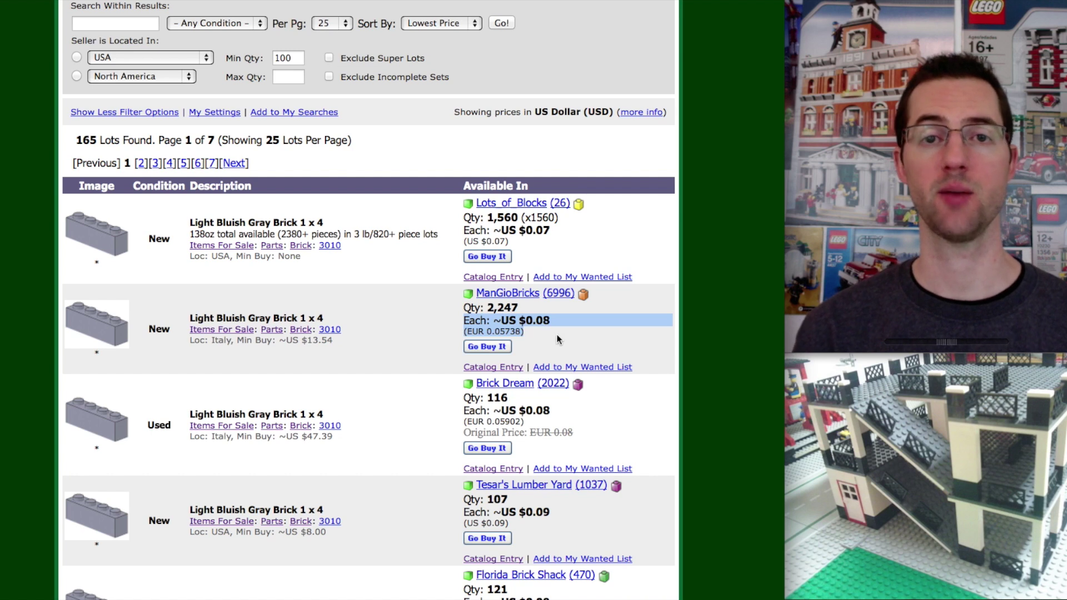
{"action": "left_click", "coordinate": [524, 334]}
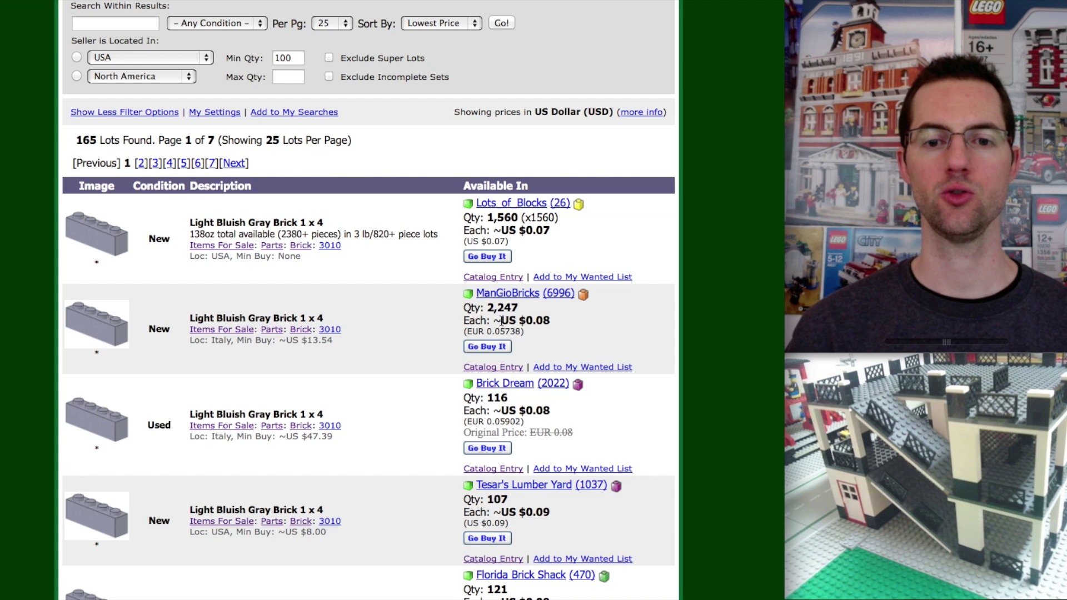
{"action": "left_click_drag", "start_coordinate": [500, 320], "coordinate": [554, 321]}
{"action": "left_click", "coordinate": [410, 324]}
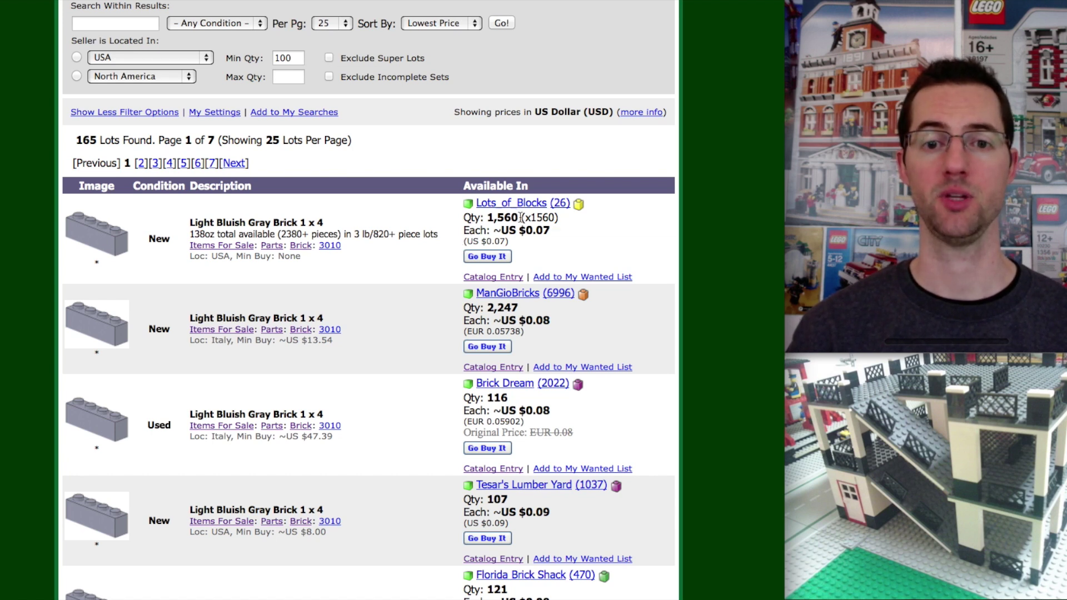
Highlight the first lot's (x1560) lot multiple and its seller and quantity details.
{"action": "left_click_drag", "start_coordinate": [521, 217], "coordinate": [563, 218]}
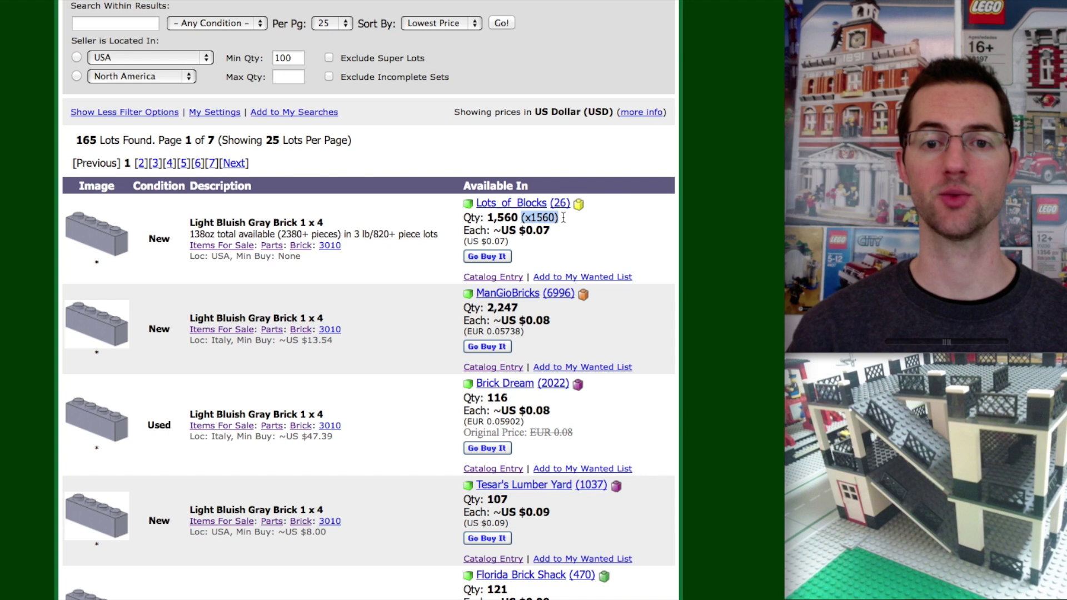
{"action": "left_click", "coordinate": [530, 219]}
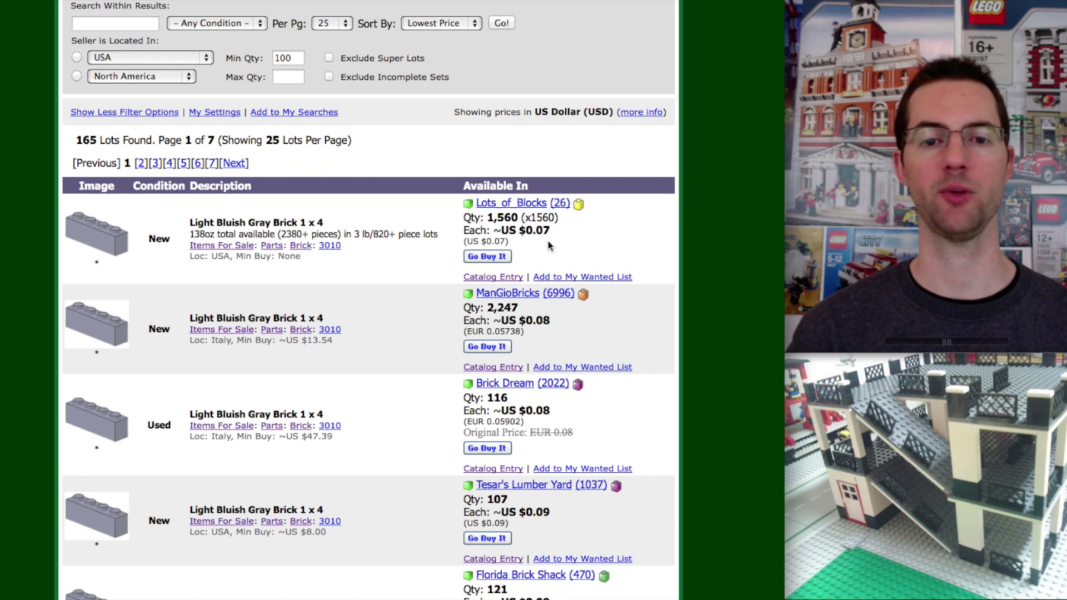
{"action": "triple_click", "coordinate": [476, 217]}
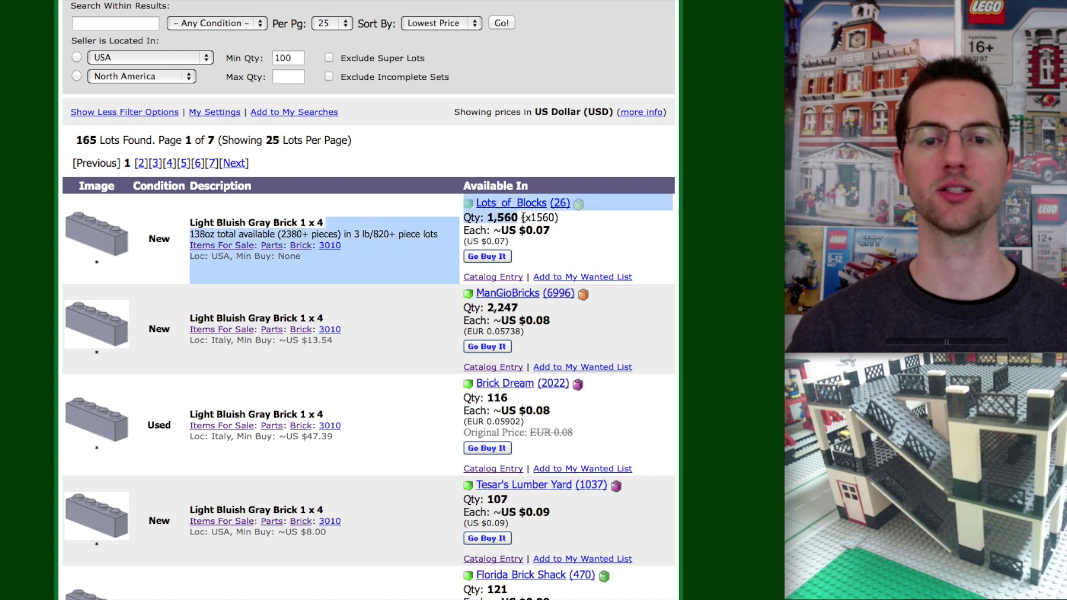
{"action": "left_click", "coordinate": [595, 226]}
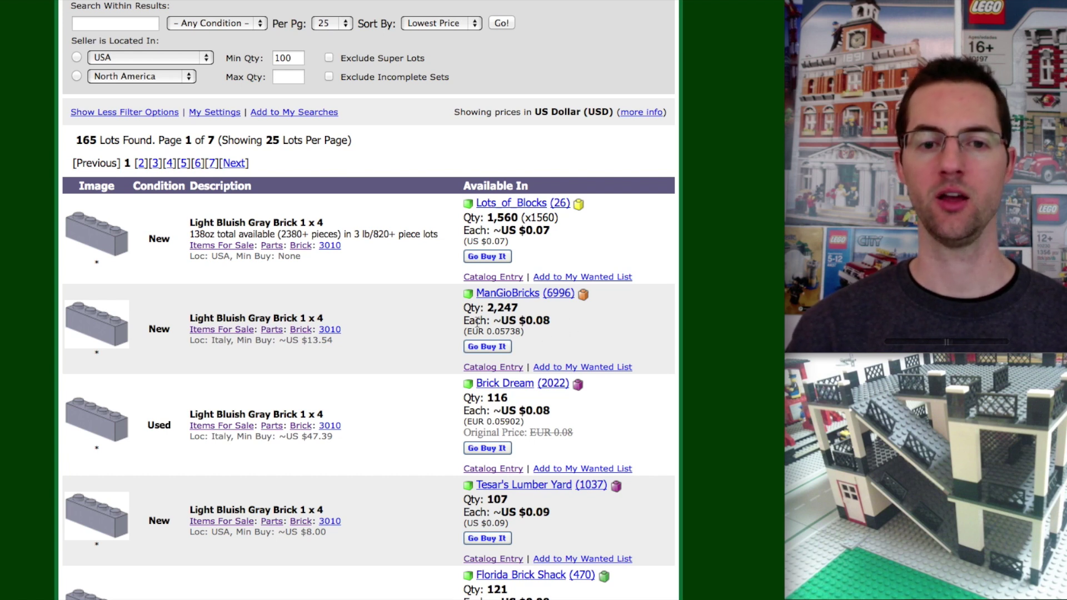
Compare ManGioBricks' ~US $0.08 price and the US $13.54 and US $47.39 minimum buys.
{"action": "left_click_drag", "start_coordinate": [467, 321], "coordinate": [545, 321]}
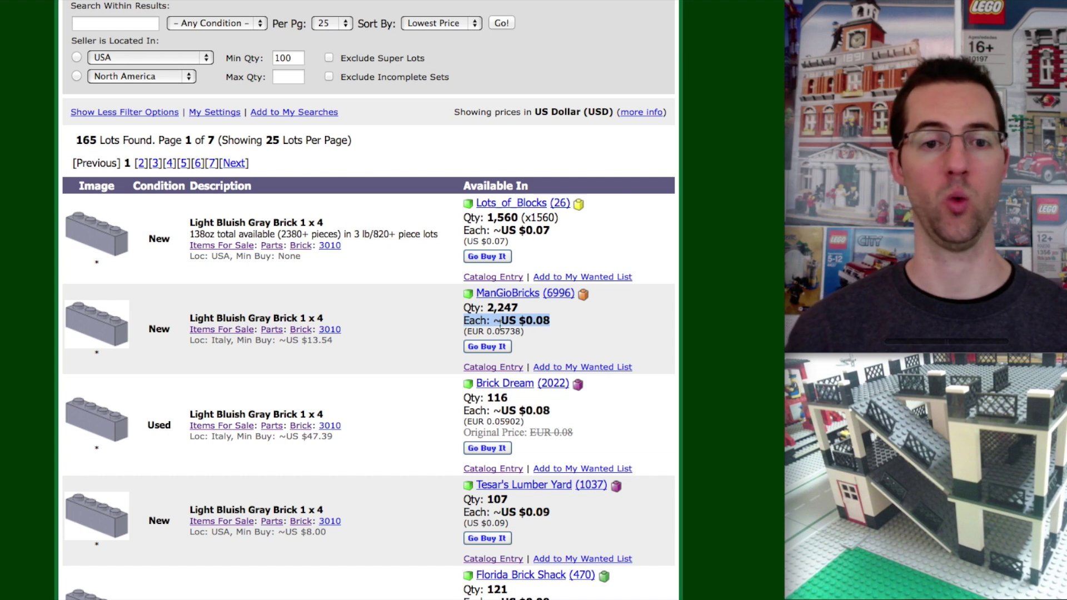
{"action": "left_click_drag", "start_coordinate": [237, 340], "coordinate": [334, 341]}
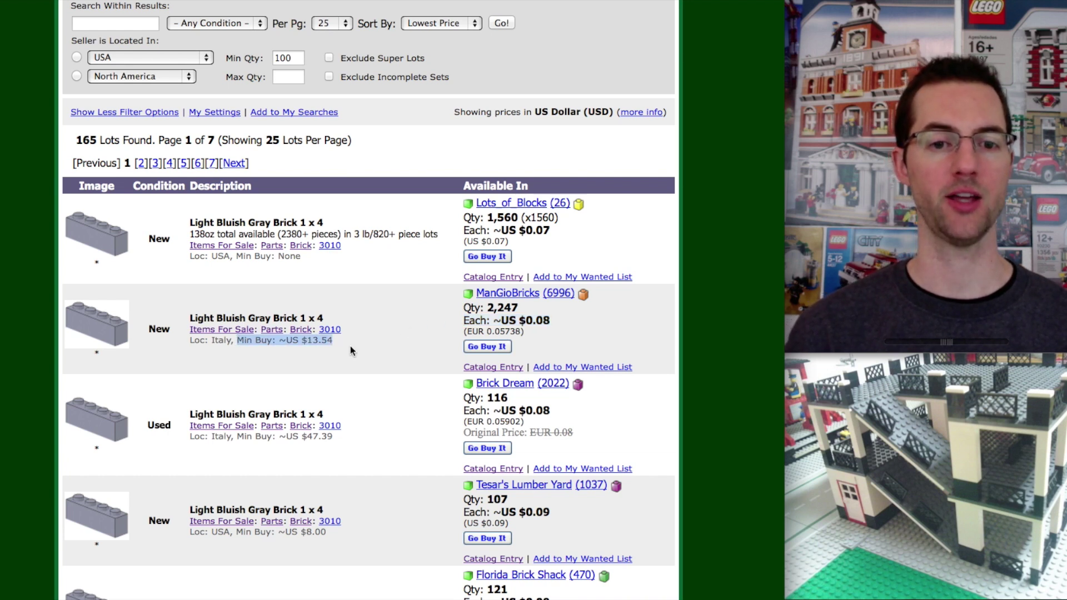
{"action": "left_click", "coordinate": [393, 346]}
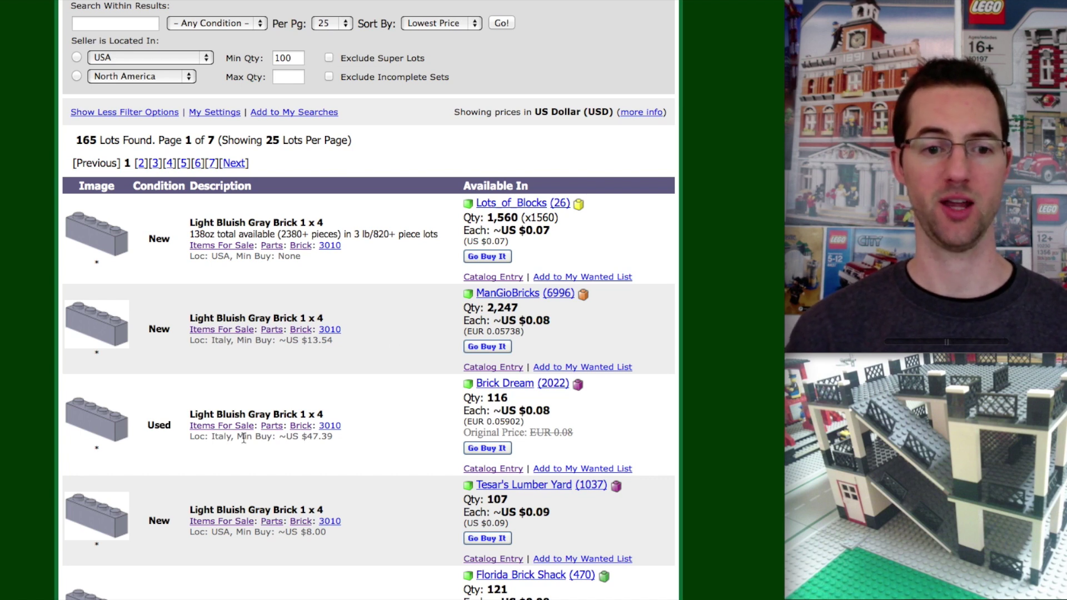
{"action": "left_click_drag", "start_coordinate": [239, 438], "coordinate": [349, 443]}
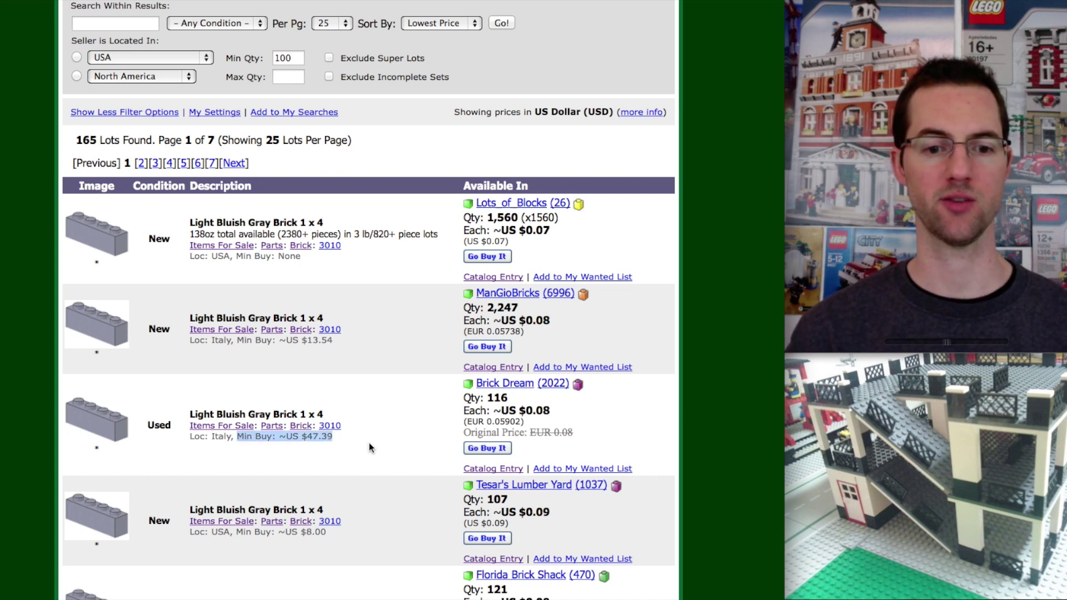
{"action": "left_click", "coordinate": [373, 394]}
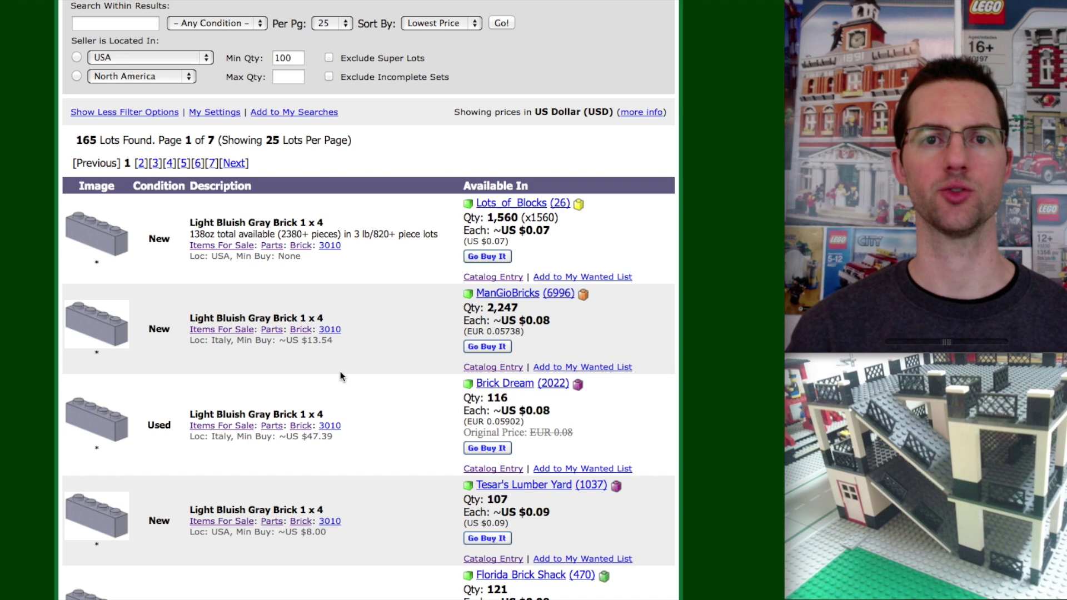
{"action": "scroll", "coordinate": [340, 372], "scroll_direction": "up", "scroll_amount": 6}
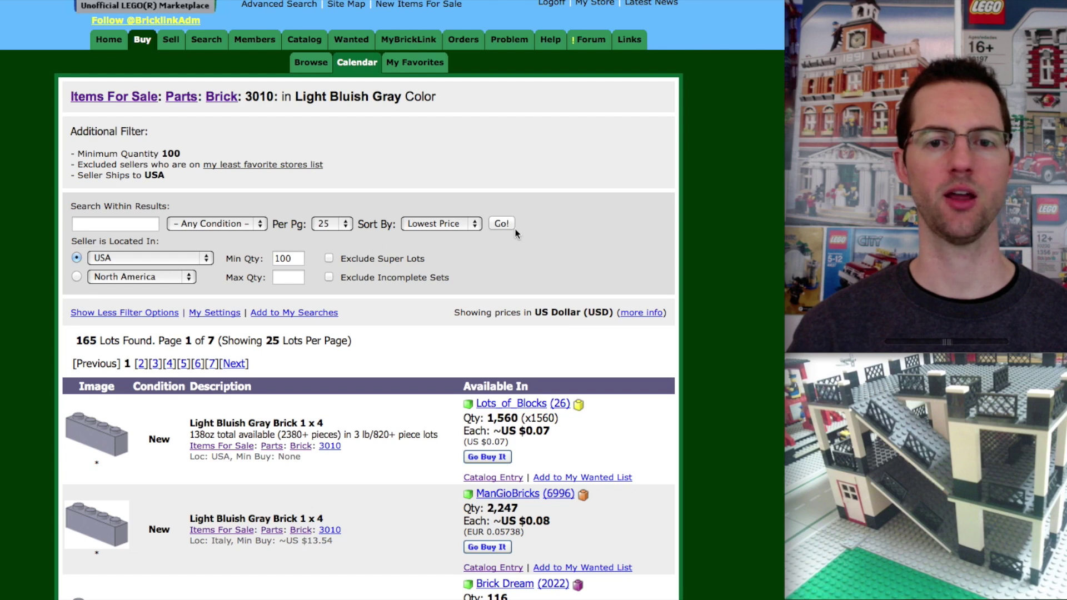
Apply the USA seller filter and open Mr. Bear's Bricks' Light Bluish Gray 1x4 lot.
{"action": "left_click", "coordinate": [501, 224]}
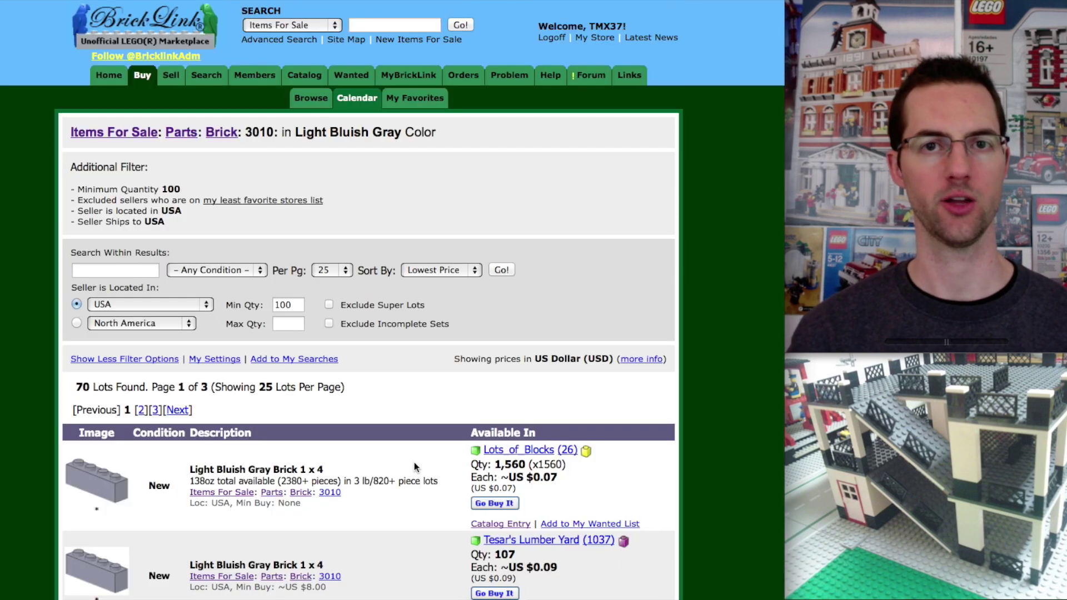
{"action": "scroll", "coordinate": [415, 461], "scroll_direction": "down", "scroll_amount": 5}
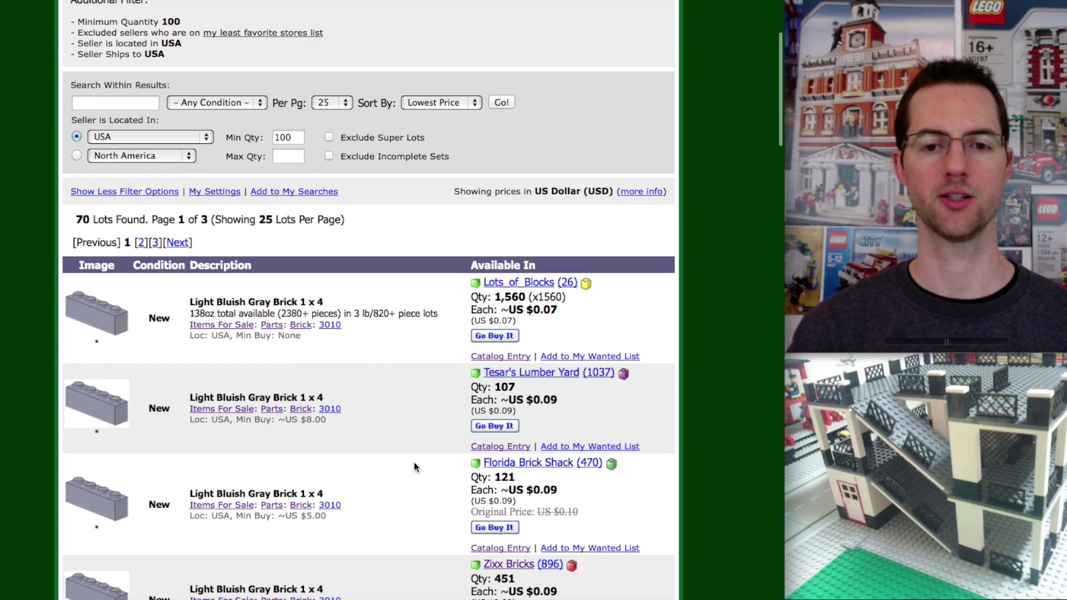
{"action": "scroll", "coordinate": [415, 462], "scroll_direction": "down", "scroll_amount": 3}
{"action": "scroll", "coordinate": [412, 434], "scroll_direction": "down", "scroll_amount": 20}
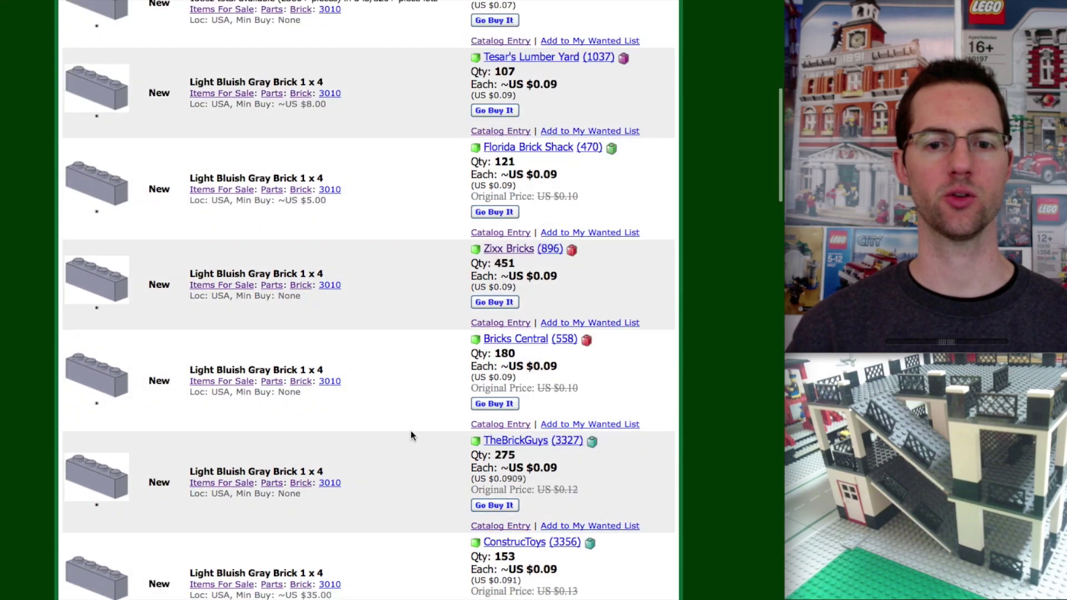
{"action": "scroll", "coordinate": [411, 435], "scroll_direction": "down", "scroll_amount": 15}
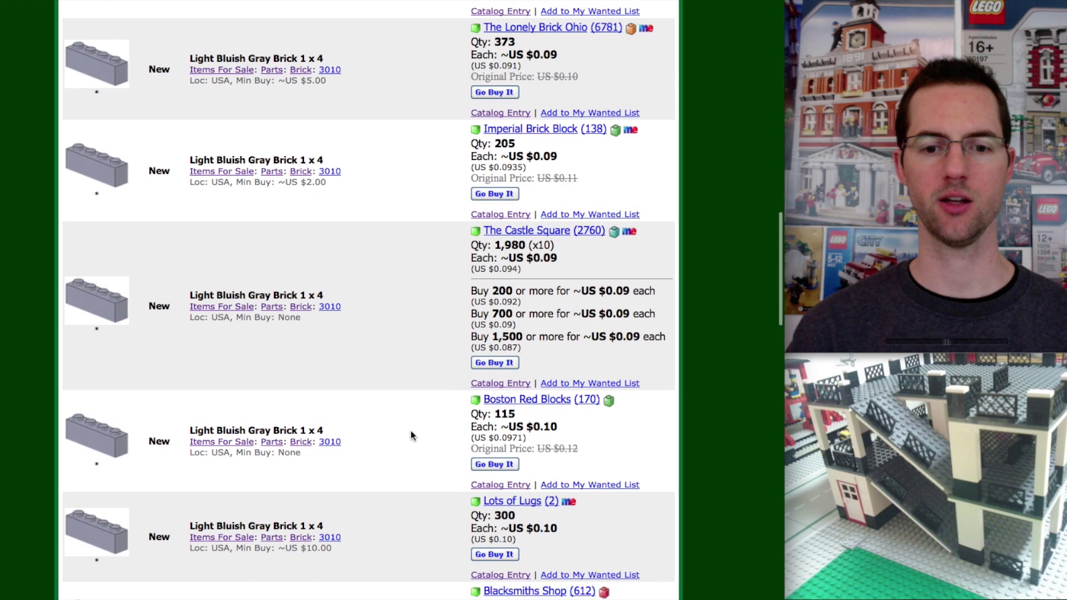
{"action": "scroll", "coordinate": [411, 435], "scroll_direction": "down", "scroll_amount": 15}
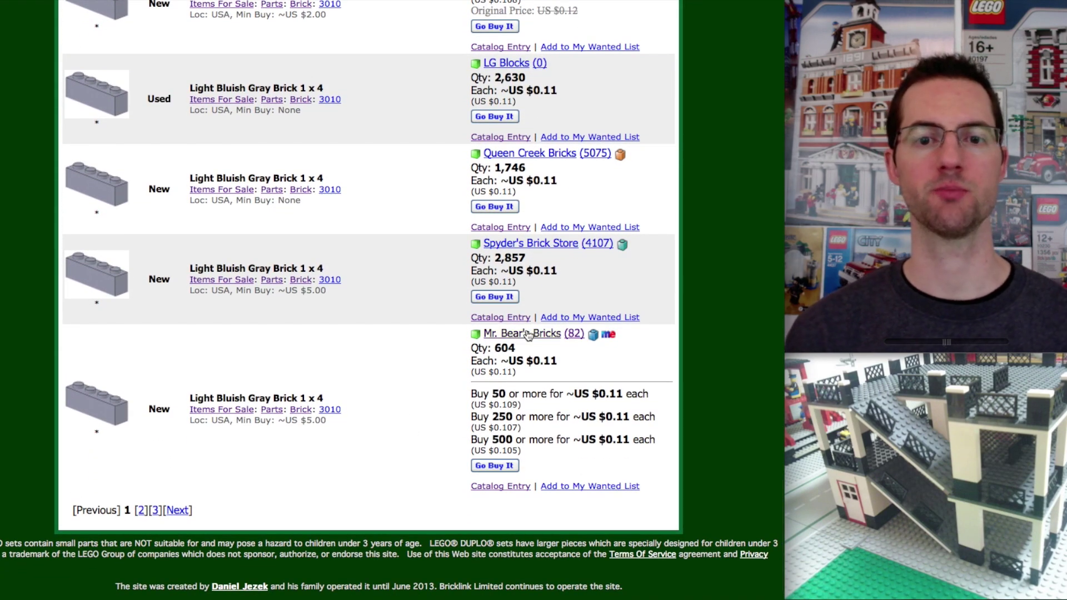
{"action": "left_click", "coordinate": [485, 466]}
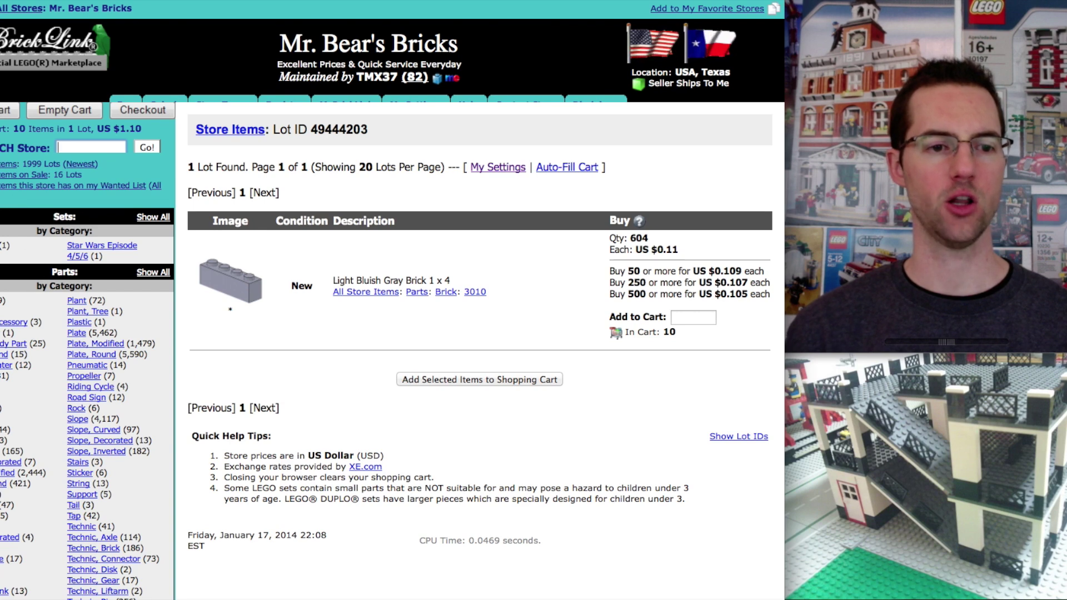
{"action": "scroll", "coordinate": [6, 473], "scroll_direction": "down", "scroll_amount": 3}
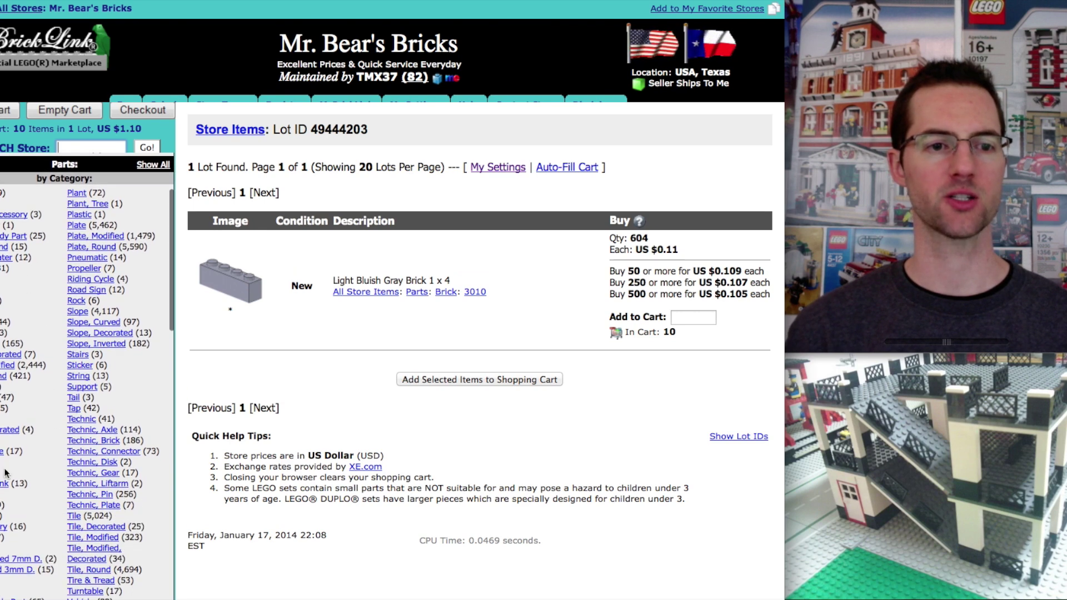
{"action": "scroll", "coordinate": [58, 409], "scroll_direction": "up", "scroll_amount": 3}
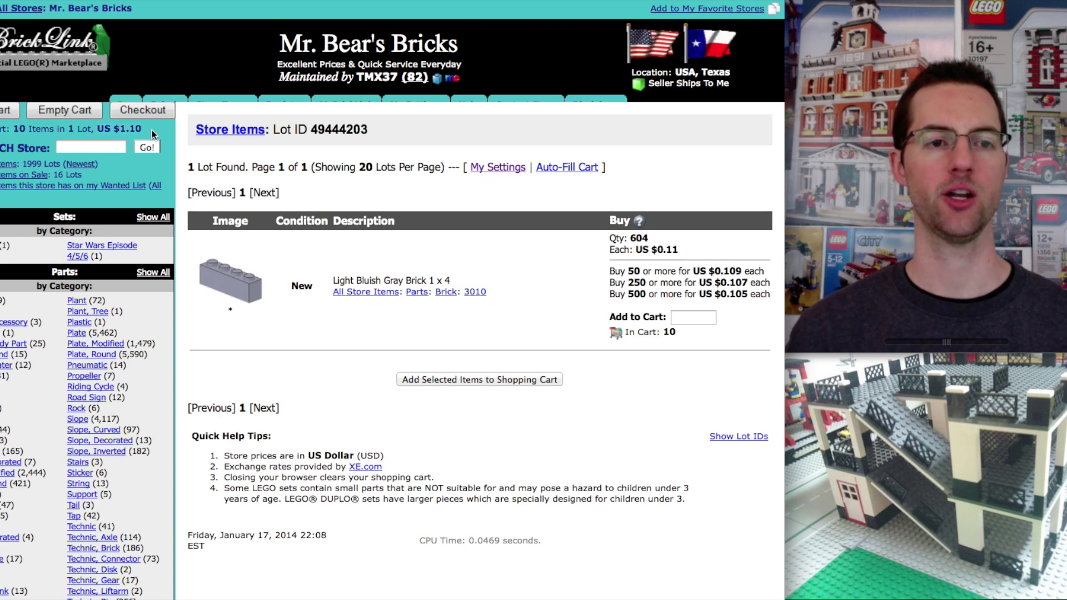
{"action": "left_click", "coordinate": [688, 319]}
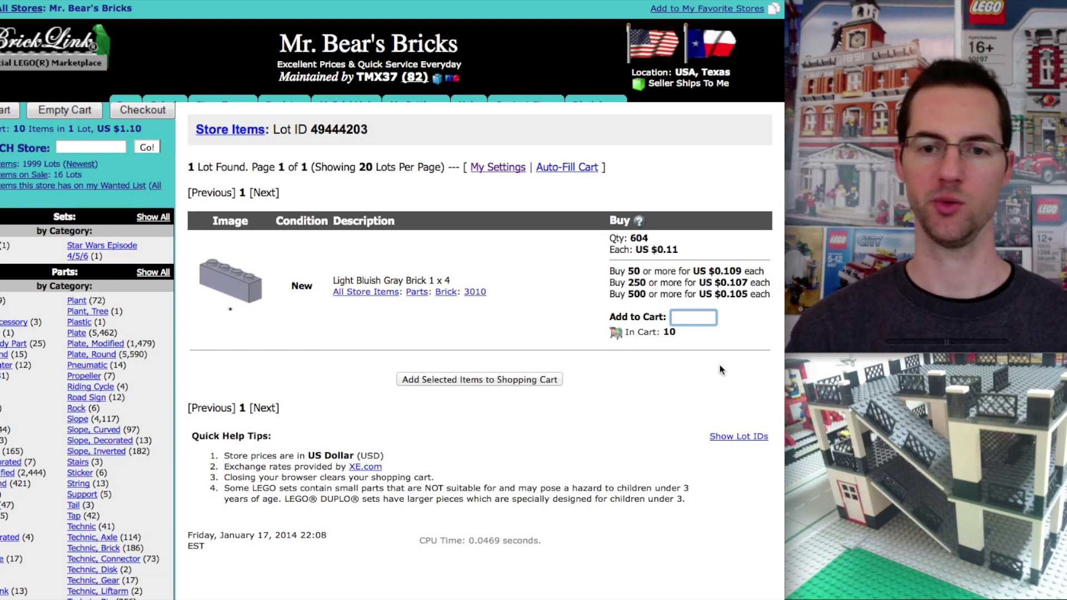
Add 100 bricks to the cart at the US $0.11 unit price.
{"action": "type", "text": "100"}
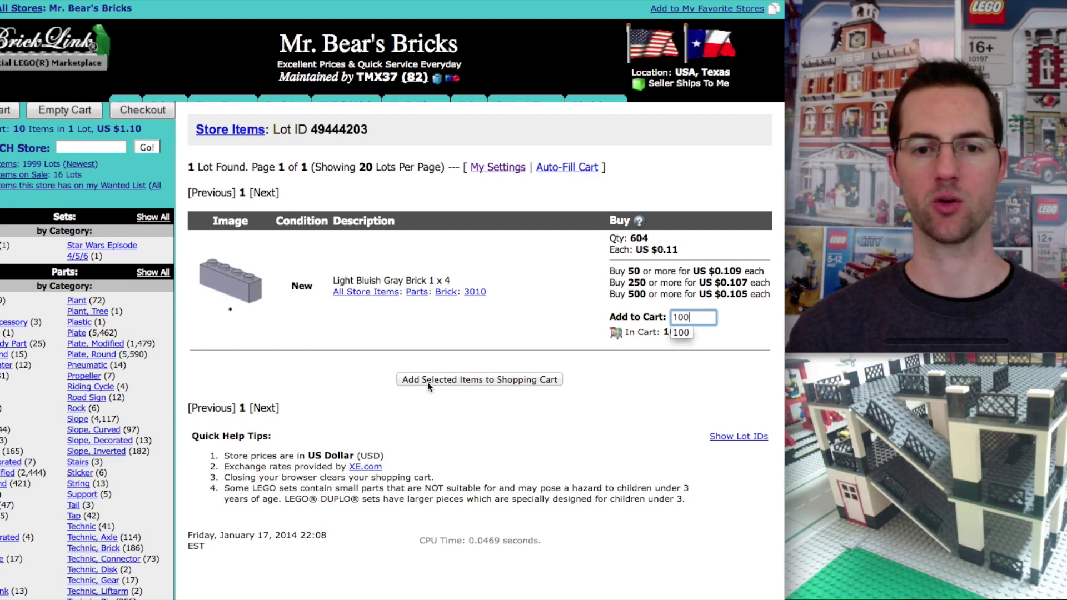
{"action": "left_click", "coordinate": [491, 381]}
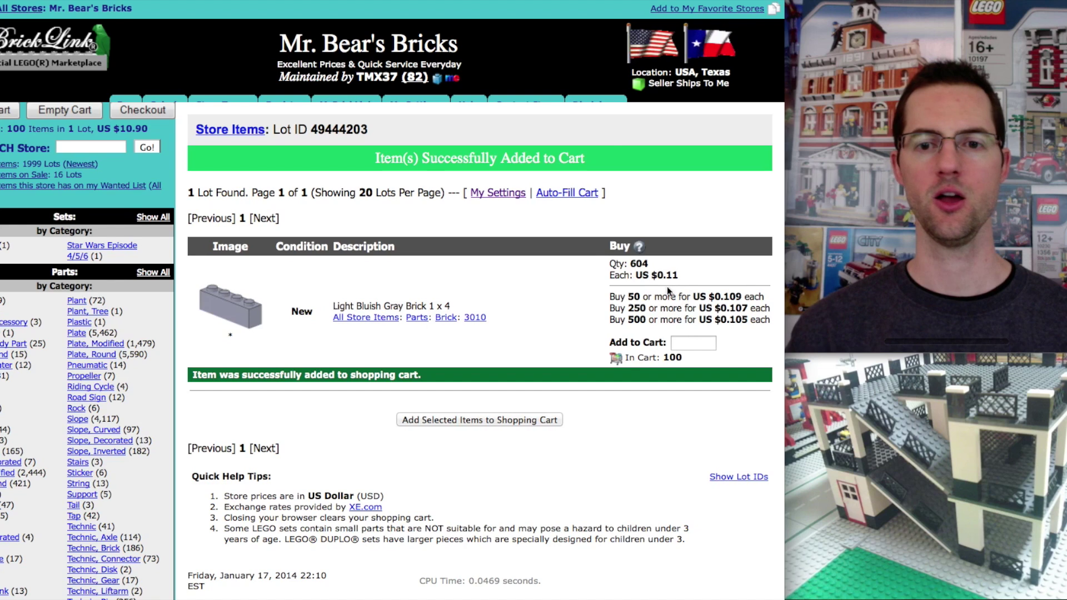
{"action": "left_click_drag", "start_coordinate": [610, 277], "coordinate": [679, 276]}
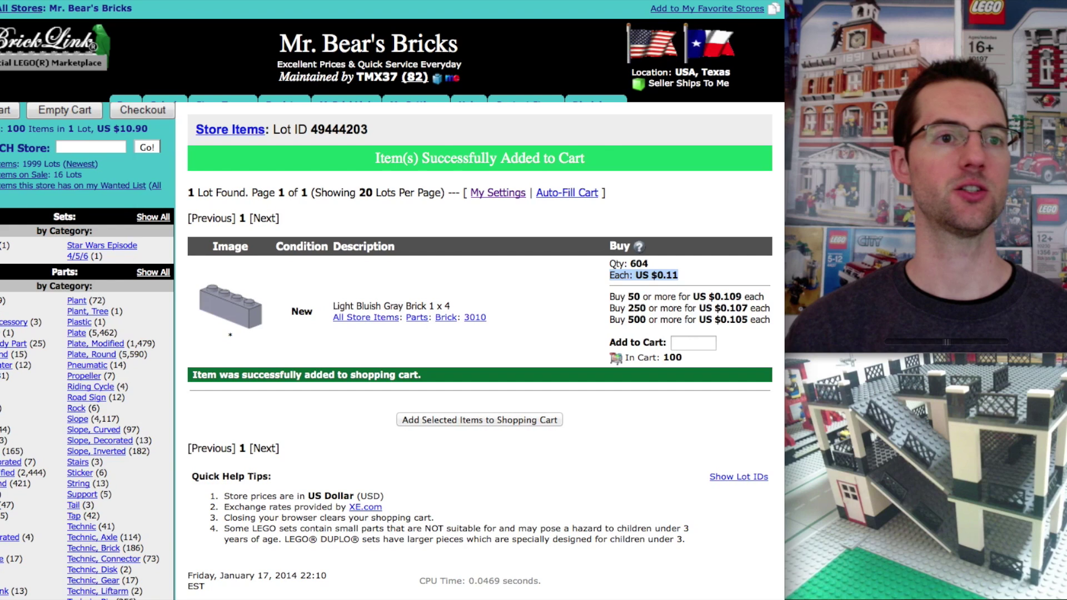
{"action": "left_click", "coordinate": [11, 1]}
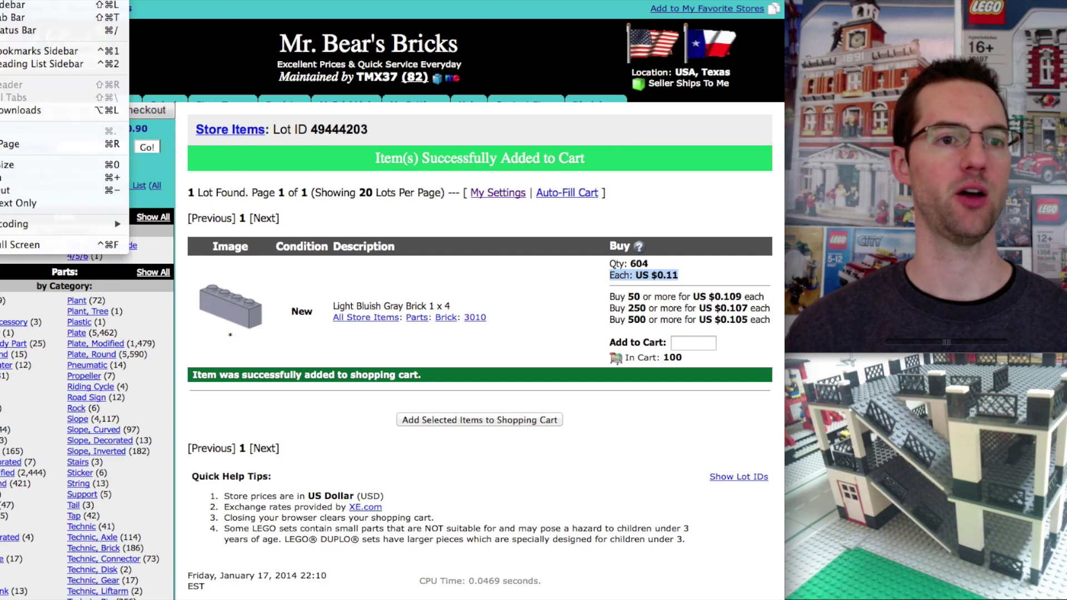
Zoom the page out and open Mr. Bear's Bricks' store welcome page.
{"action": "left_click", "coordinate": [16, 192]}
{"action": "left_click", "coordinate": [507, 255]}
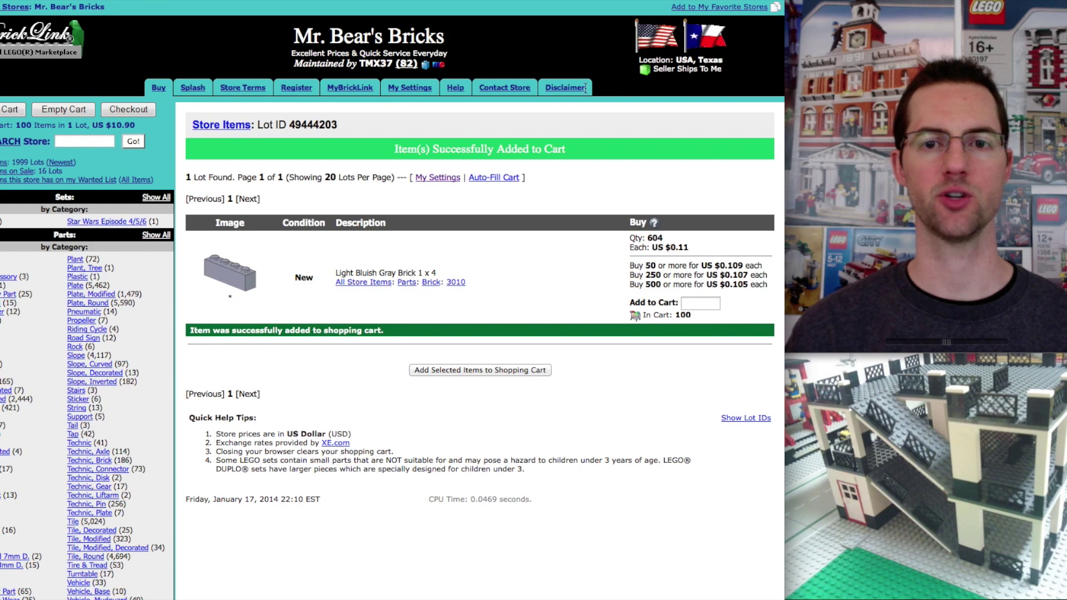
{"action": "left_click", "coordinate": [193, 89]}
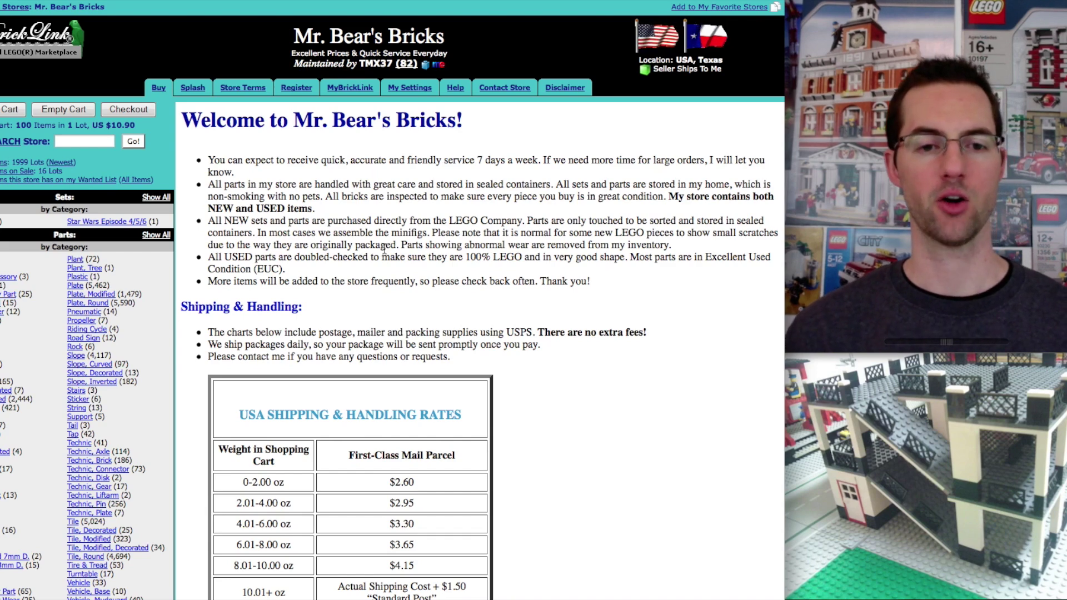
Compare the shipping table's weight column with the cart's 5.78 oz (164 g) estimated weight.
{"action": "scroll", "coordinate": [519, 382], "scroll_direction": "down", "scroll_amount": 15}
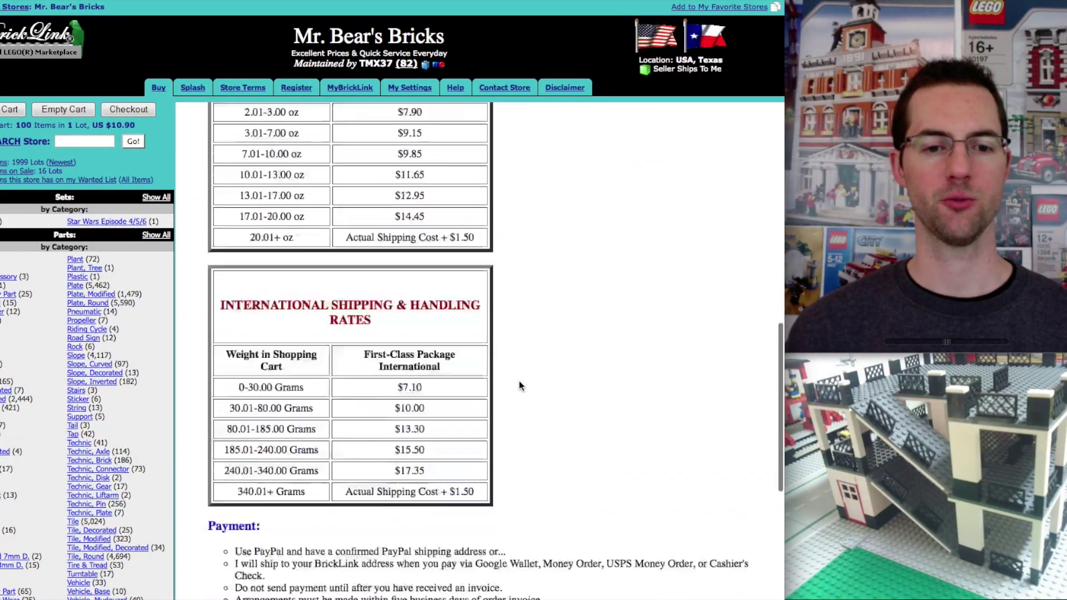
{"action": "scroll", "coordinate": [519, 381], "scroll_direction": "up", "scroll_amount": 20}
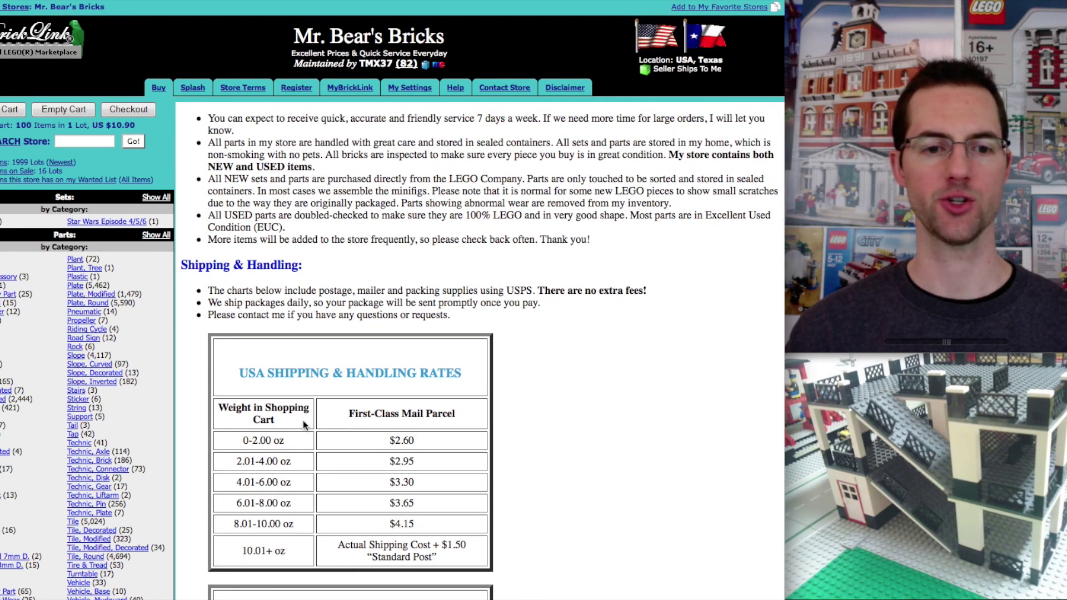
{"action": "left_click_drag", "start_coordinate": [219, 408], "coordinate": [326, 435]}
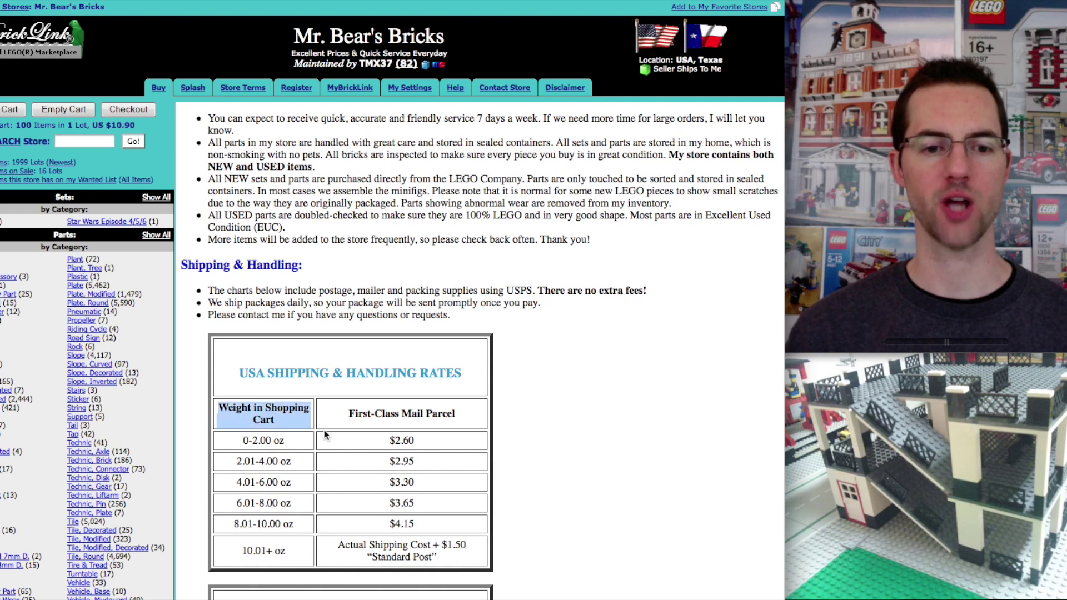
{"action": "left_click", "coordinate": [315, 422]}
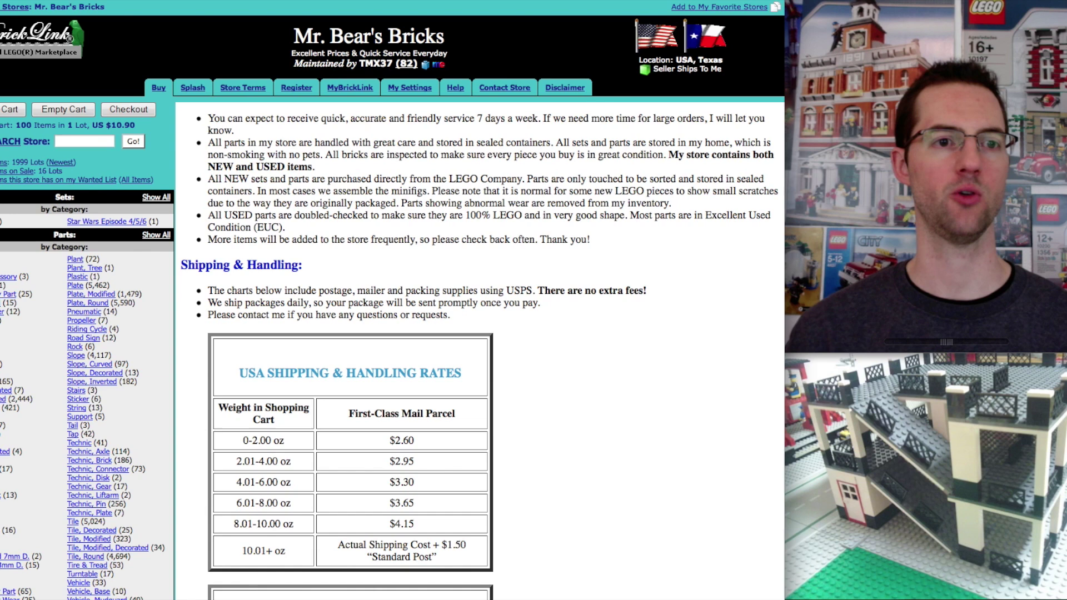
{"action": "left_click_drag", "start_coordinate": [390, 278], "coordinate": [575, 293]}
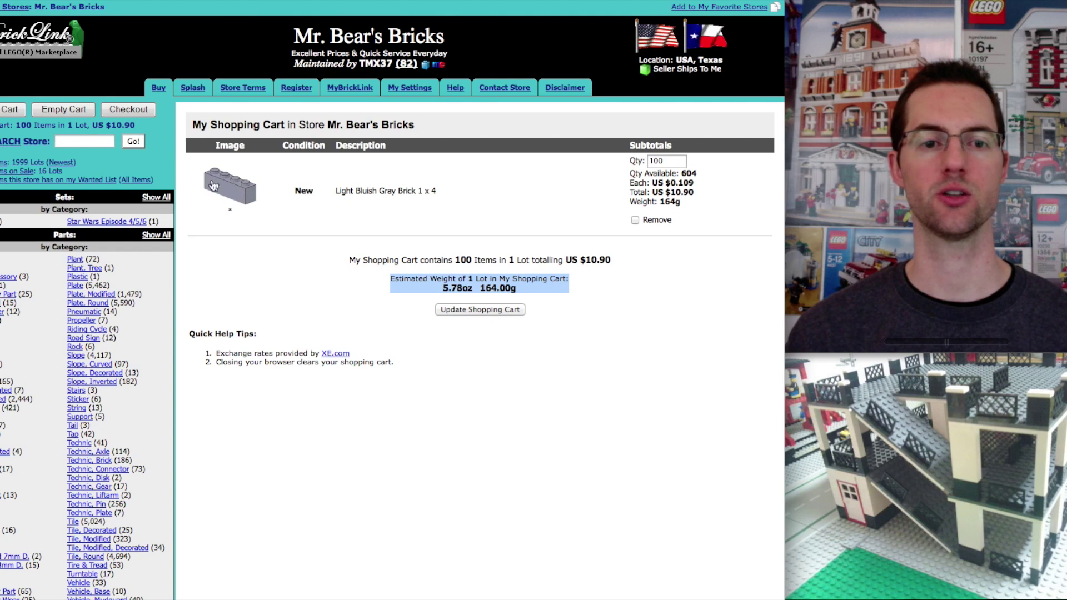
Return to the store's welcome page and highlight the 4.01-6.00 oz bracket's $3.30 USA rate.
{"action": "left_click", "coordinate": [446, 278]}
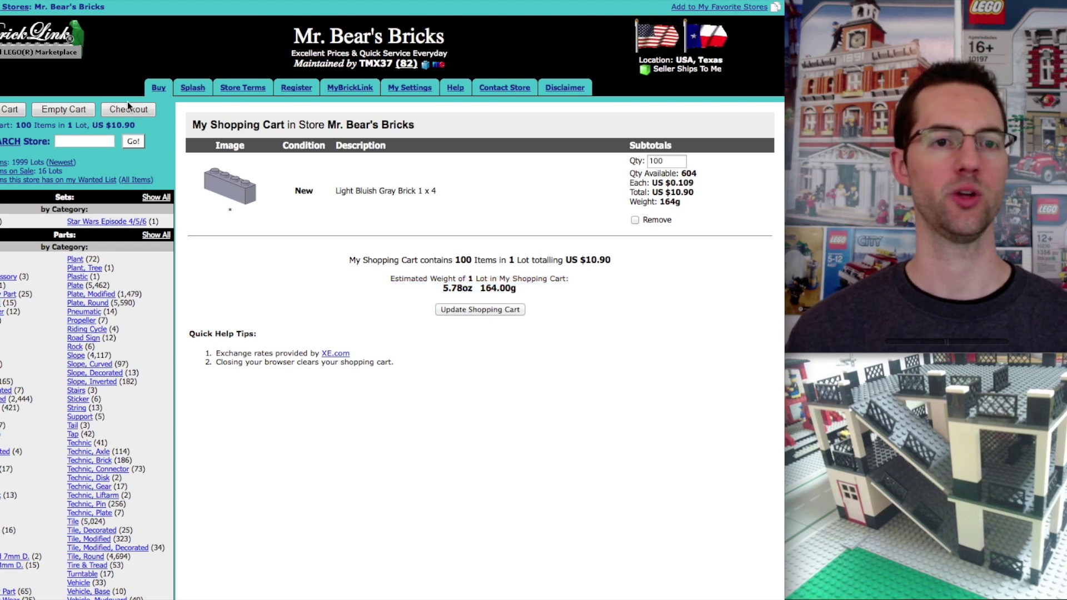
{"action": "left_click", "coordinate": [200, 91]}
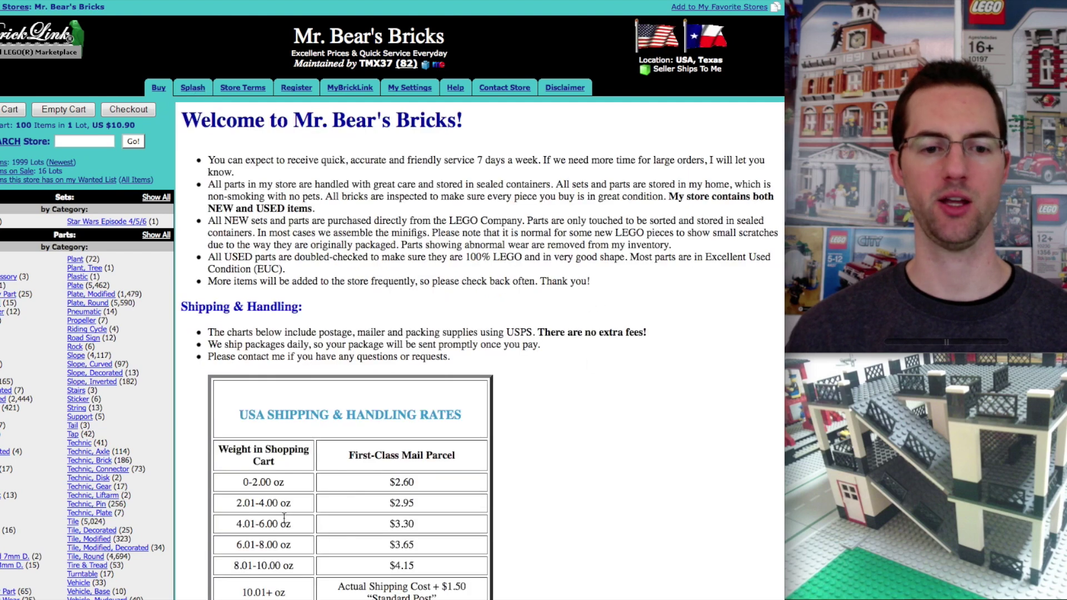
{"action": "left_click_drag", "start_coordinate": [236, 525], "coordinate": [300, 526]}
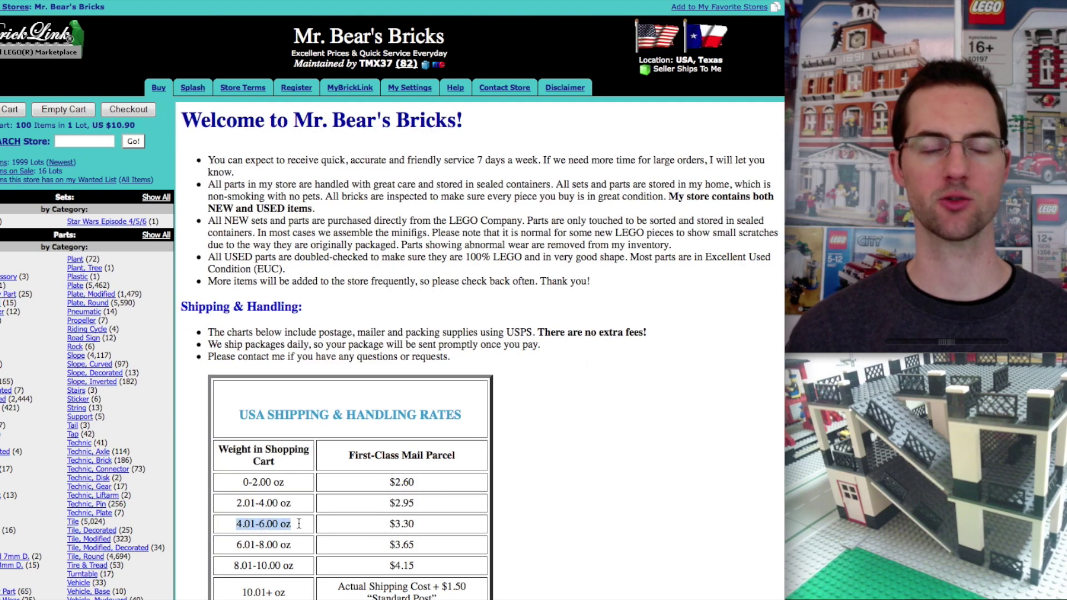
{"action": "left_click_drag", "start_coordinate": [387, 521], "coordinate": [428, 525]}
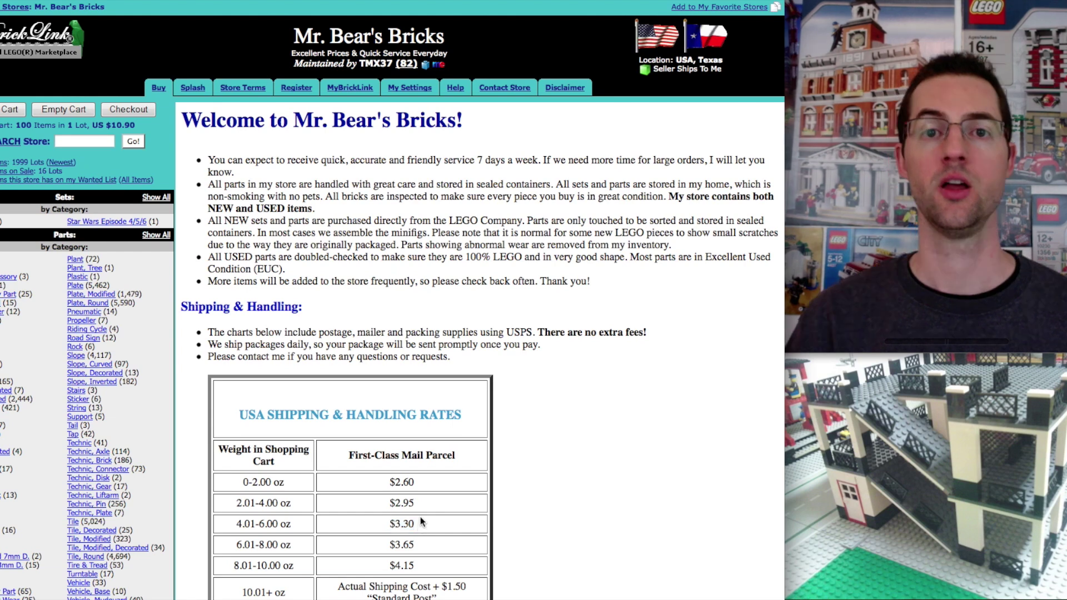
{"action": "left_click", "coordinate": [422, 517]}
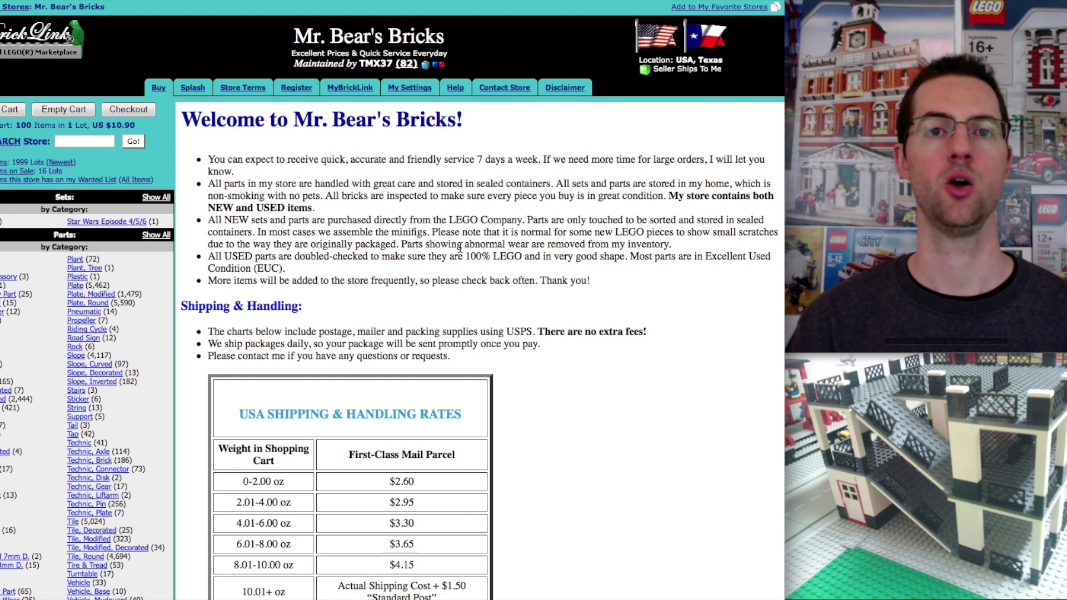
Open the store's Terms page and highlight the countries it ships to.
{"action": "left_click", "coordinate": [243, 87]}
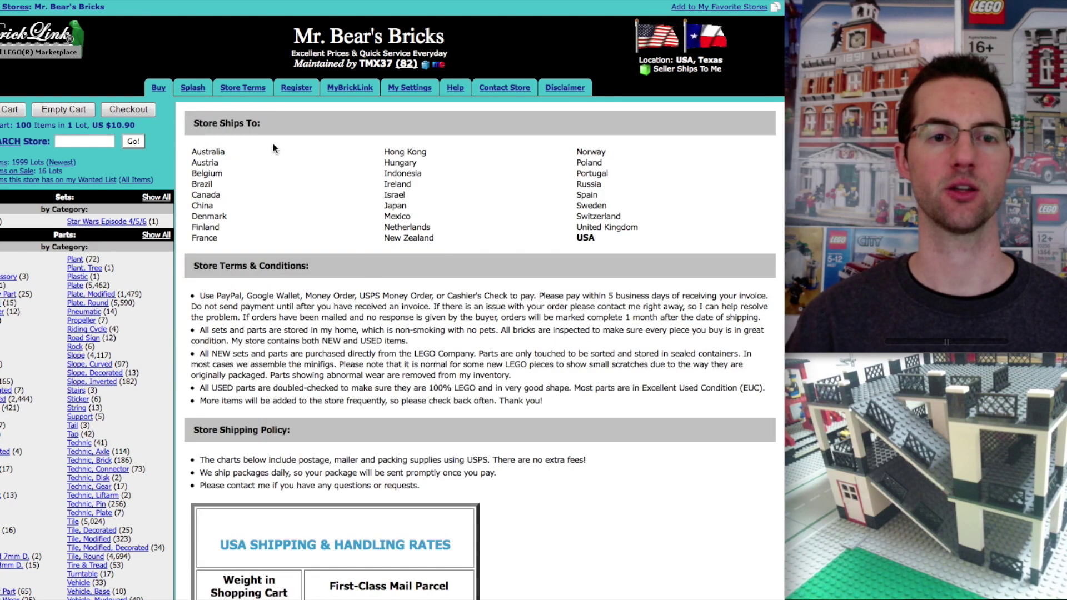
{"action": "left_click_drag", "start_coordinate": [196, 121], "coordinate": [240, 120]}
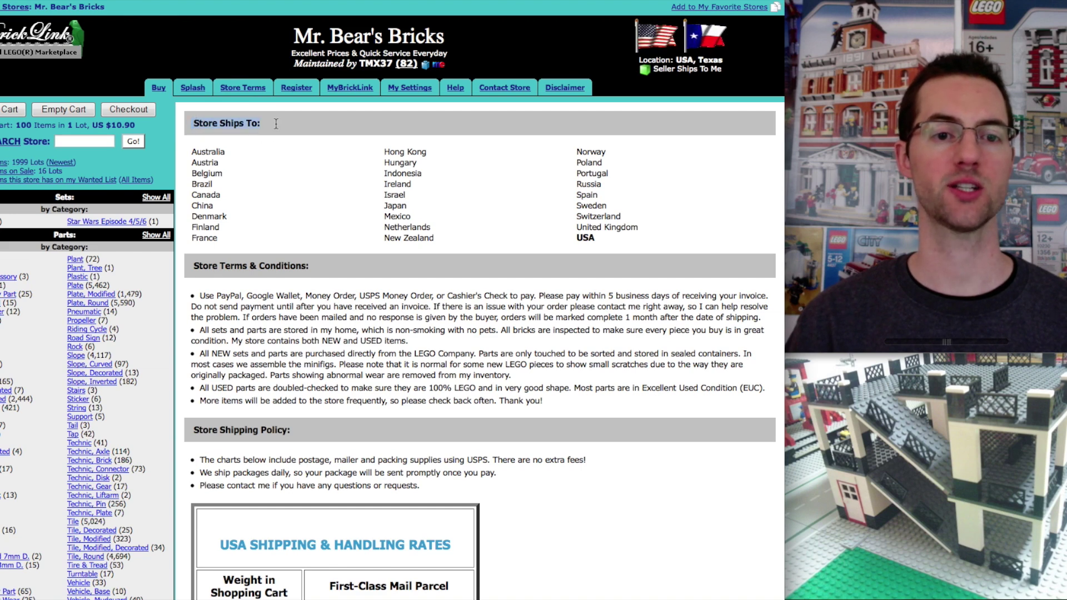
{"action": "left_click", "coordinate": [201, 263]}
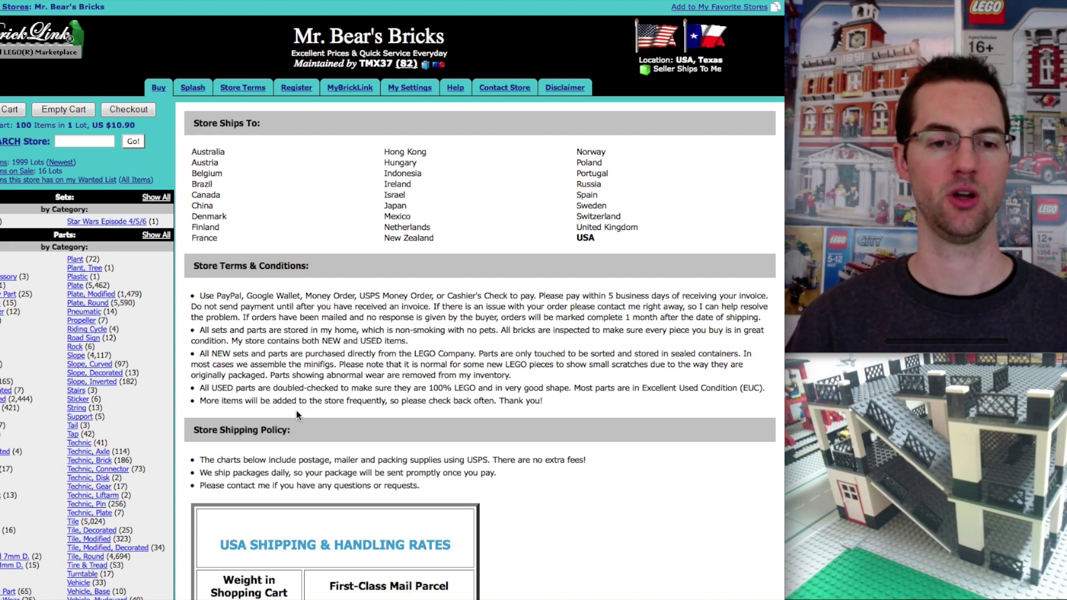
Highlight US Dollar as the accepted currency and the payment methods for USA buyers.
{"action": "scroll", "coordinate": [262, 455], "scroll_direction": "down", "scroll_amount": 5}
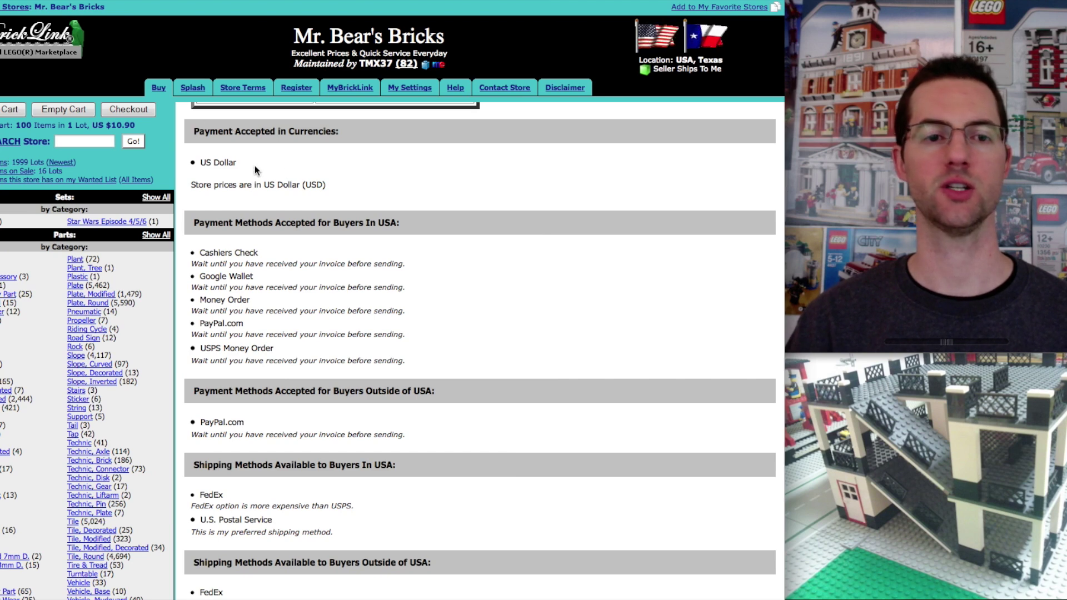
{"action": "left_click_drag", "start_coordinate": [192, 165], "coordinate": [255, 162]}
{"action": "left_click", "coordinate": [410, 170]}
{"action": "left_click_drag", "start_coordinate": [414, 206], "coordinate": [440, 350]}
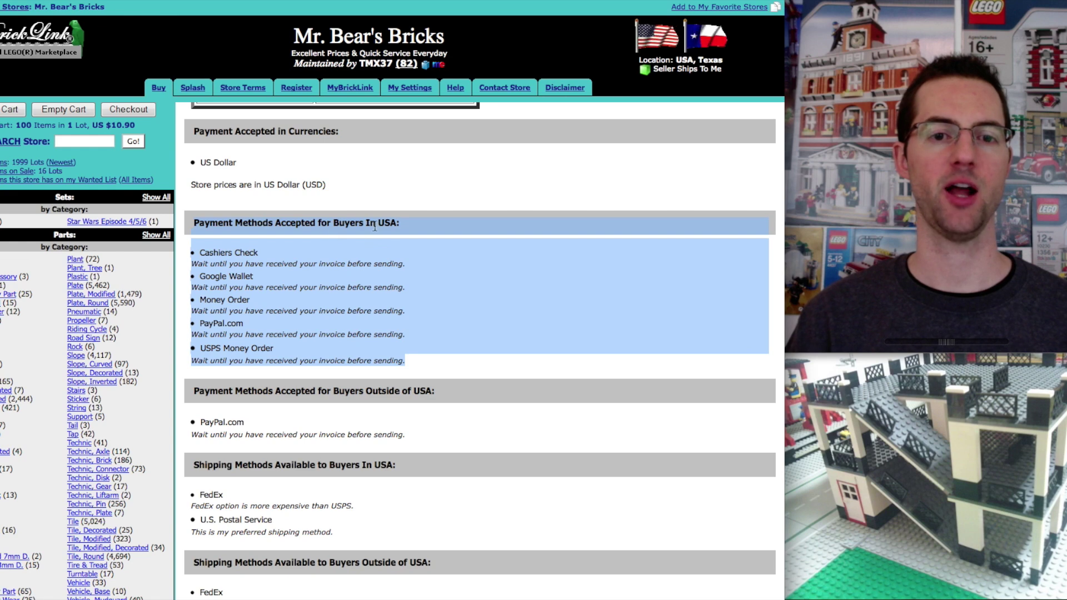
{"action": "left_click", "coordinate": [405, 221]}
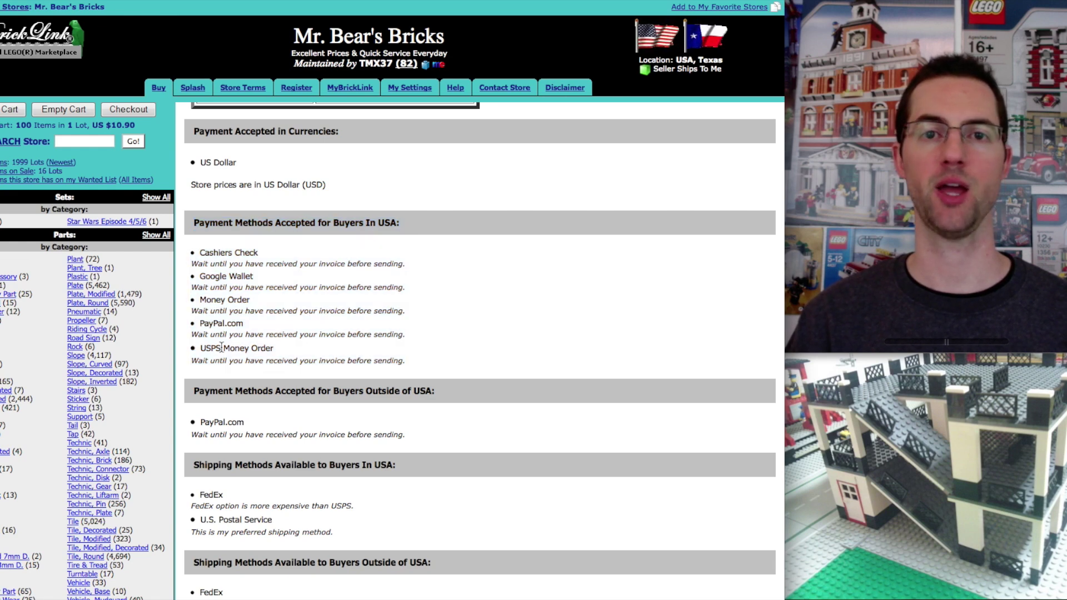
{"action": "scroll", "coordinate": [266, 362], "scroll_direction": "down", "scroll_amount": 3}
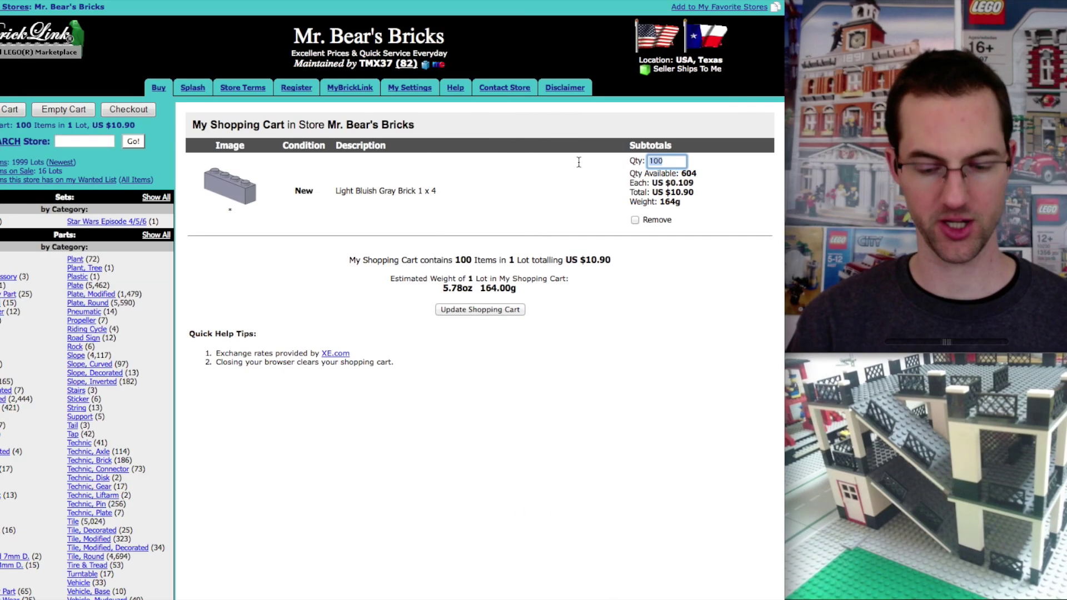
Cut the quantity to 10 bricks and try checkout, which fails the US $5.00 store minimum.
{"action": "key", "text": "BackSpace"}
{"action": "left_click", "coordinate": [479, 311]}
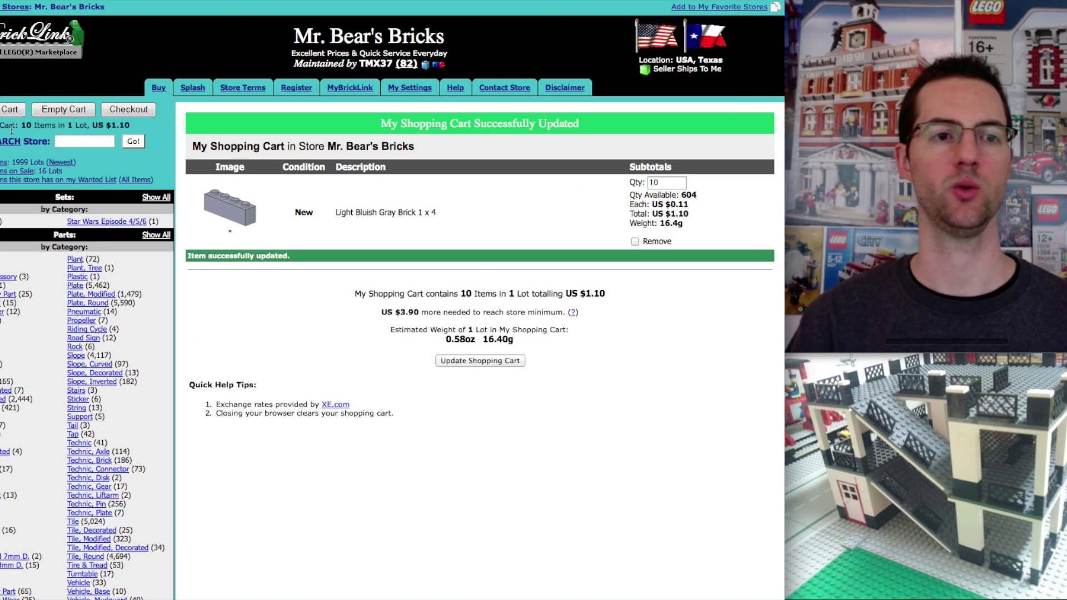
{"action": "left_click", "coordinate": [139, 114]}
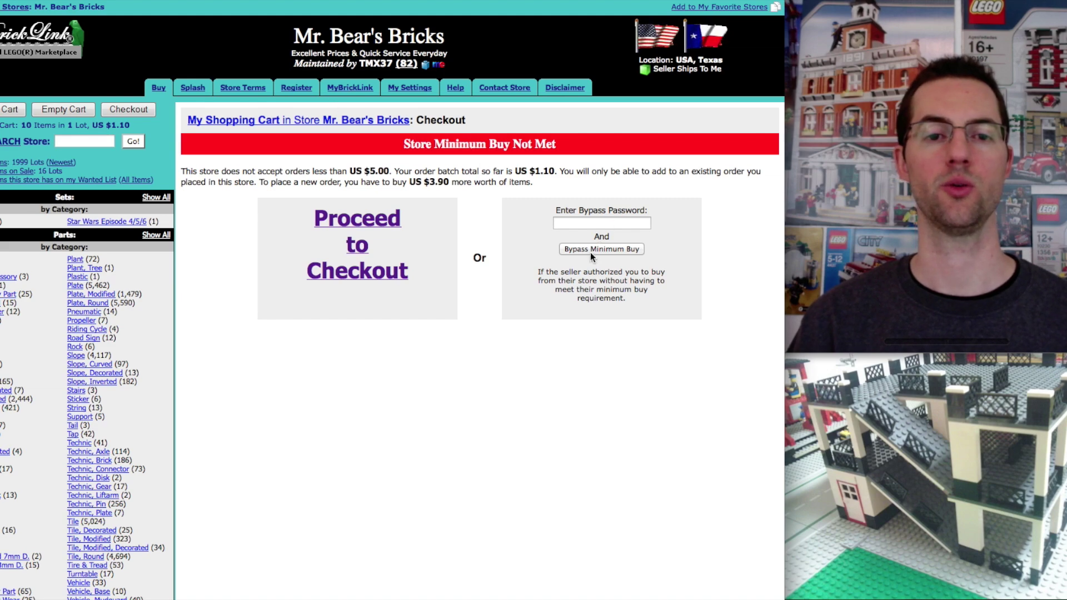
{"action": "left_click_drag", "start_coordinate": [349, 172], "coordinate": [428, 173]}
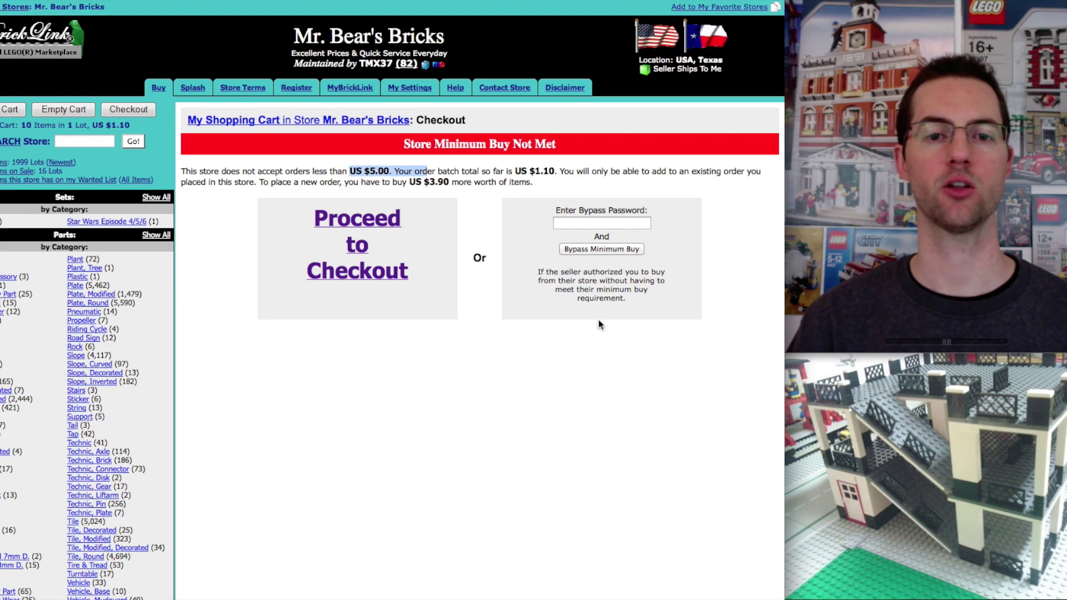
{"action": "left_click", "coordinate": [552, 364]}
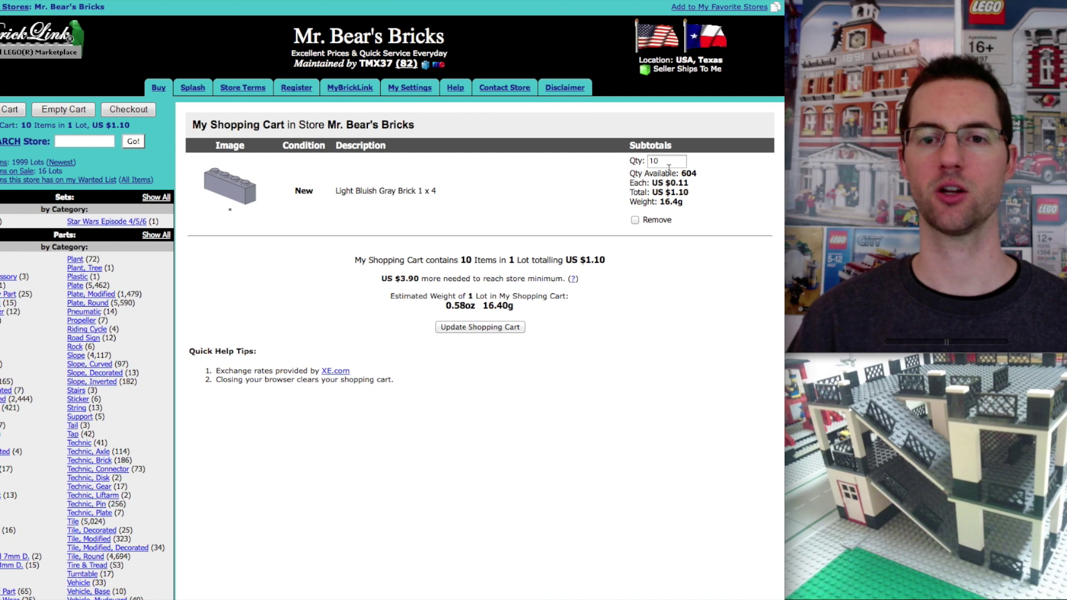
Restore the cart quantity to 100 bricks and update the cart.
{"action": "left_click", "coordinate": [669, 163]}
{"action": "type", "text": "0"}
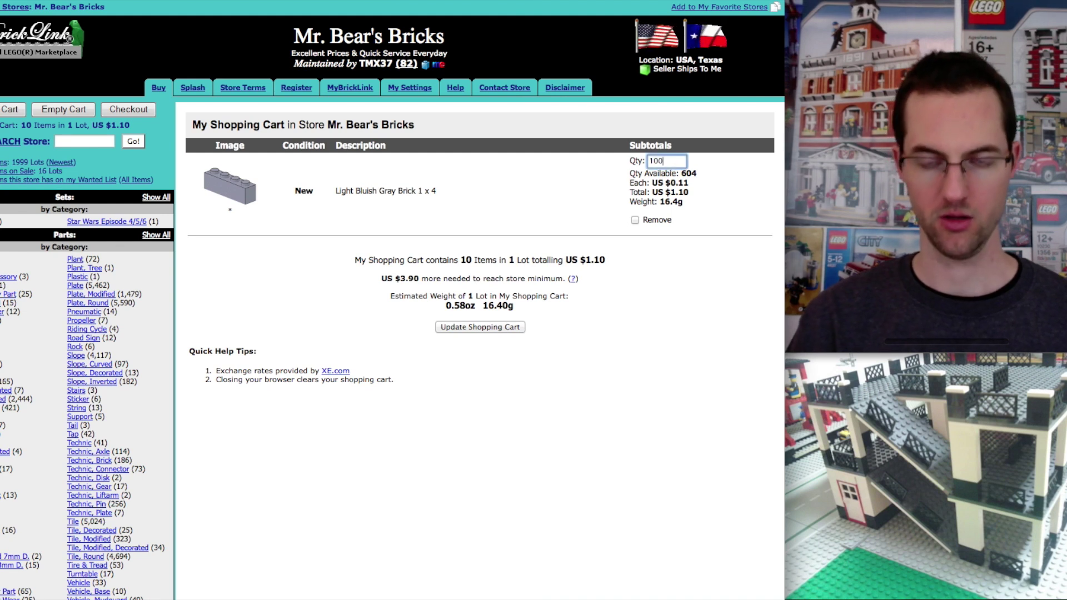
{"action": "left_click", "coordinate": [498, 331]}
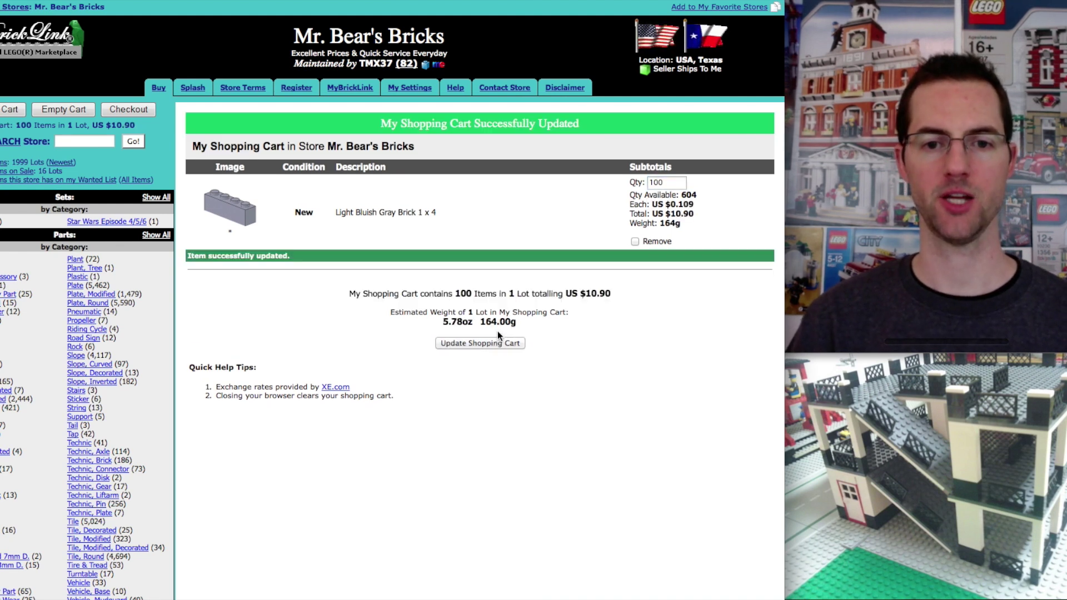
Proceed to checkout as the existing customer and pay by PayPal.com.
{"action": "left_click", "coordinate": [141, 115]}
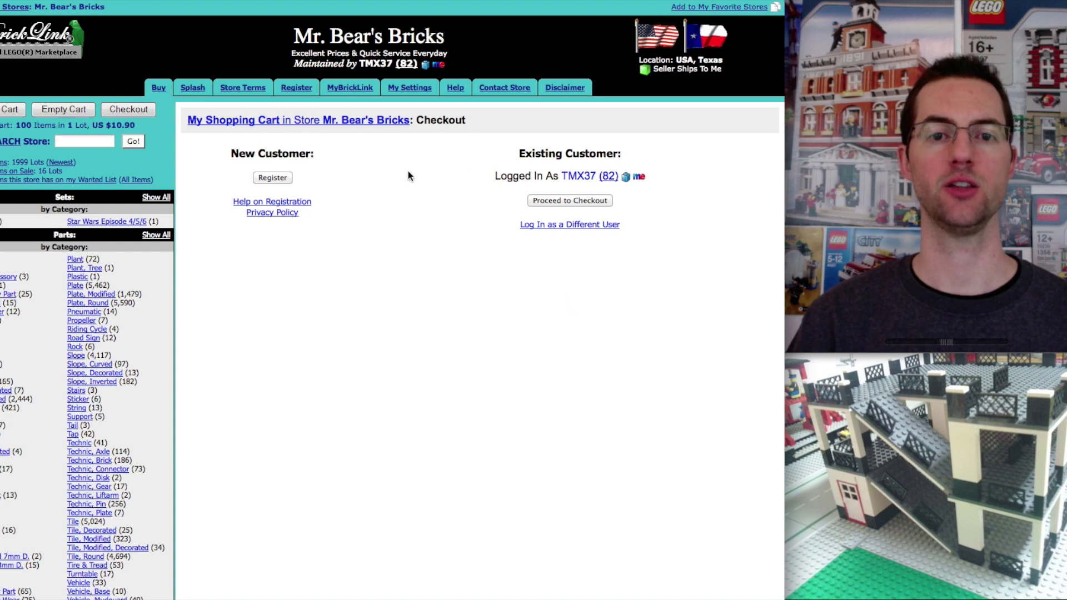
{"action": "left_click", "coordinate": [548, 201]}
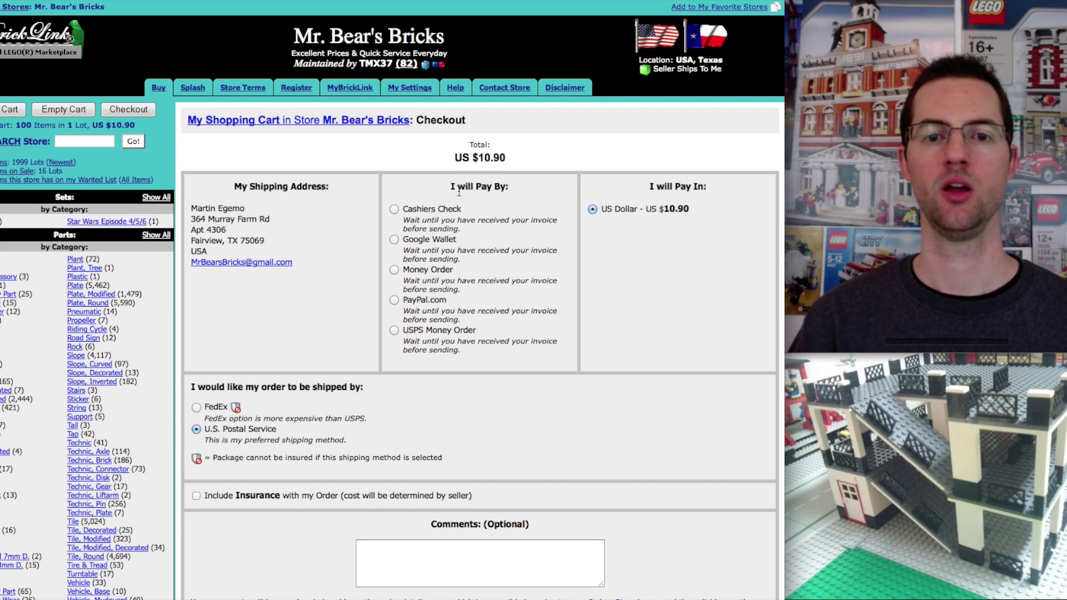
{"action": "left_click_drag", "start_coordinate": [449, 186], "coordinate": [529, 198]}
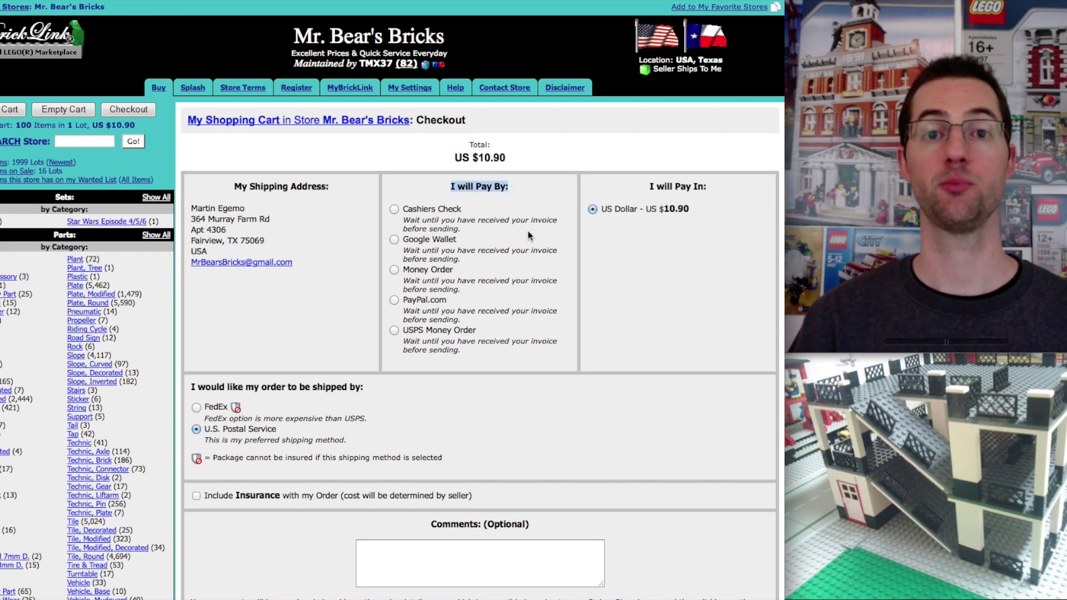
{"action": "left_click", "coordinate": [393, 209]}
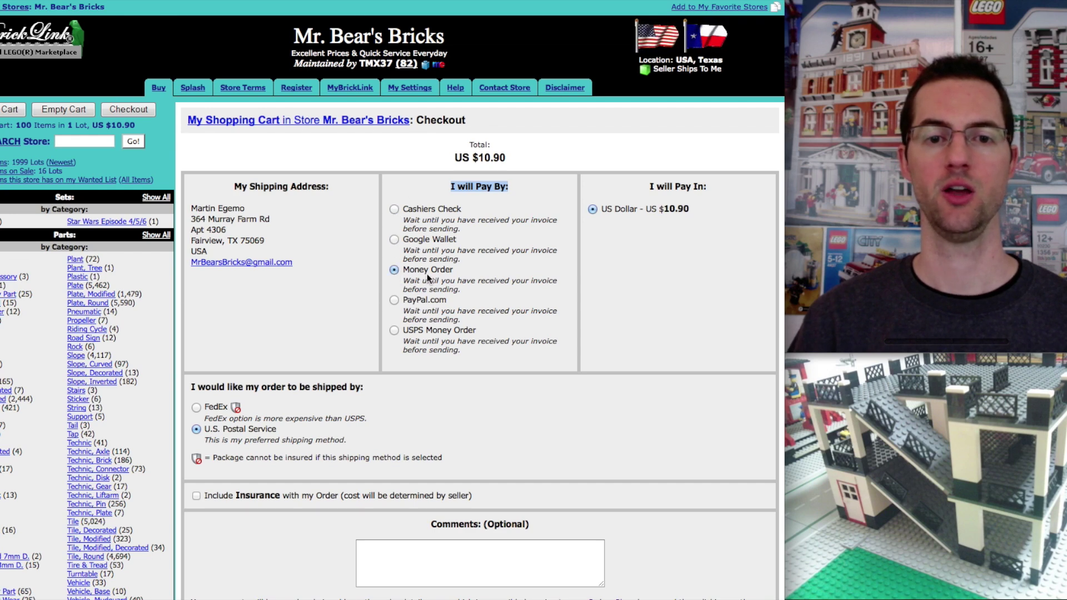
{"action": "left_click", "coordinate": [406, 300]}
{"action": "left_click_drag", "start_coordinate": [408, 300], "coordinate": [419, 318]}
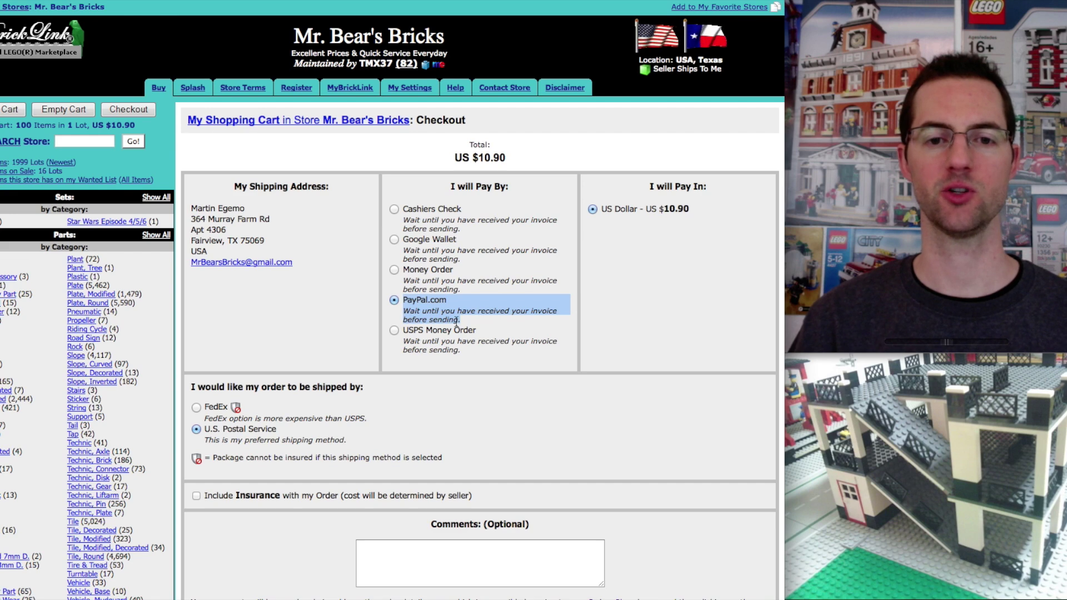
{"action": "left_click", "coordinate": [475, 317]}
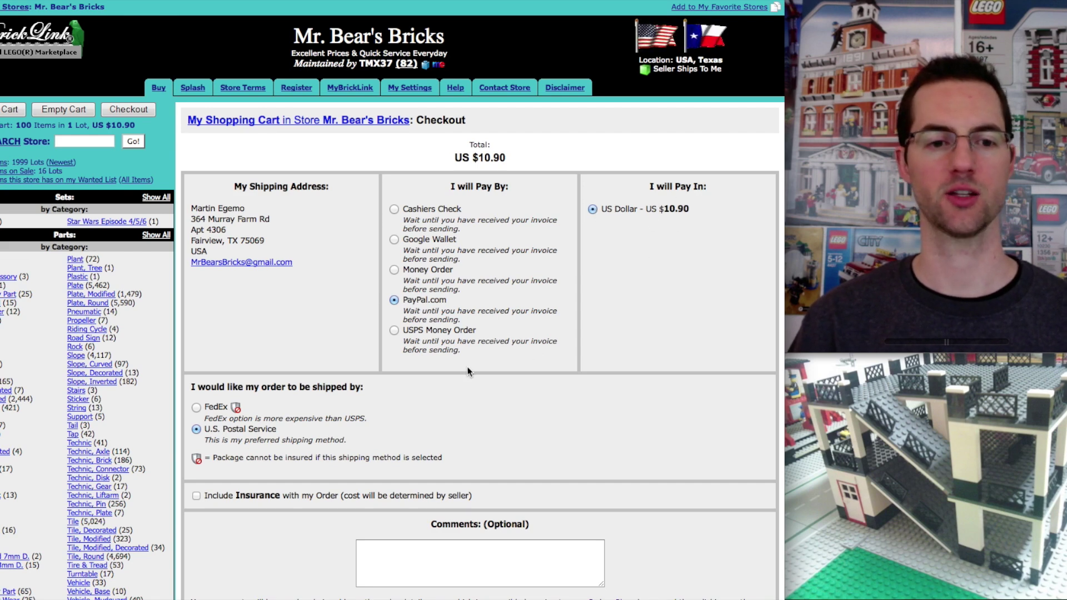
{"action": "scroll", "coordinate": [449, 389], "scroll_direction": "down", "scroll_amount": 1}
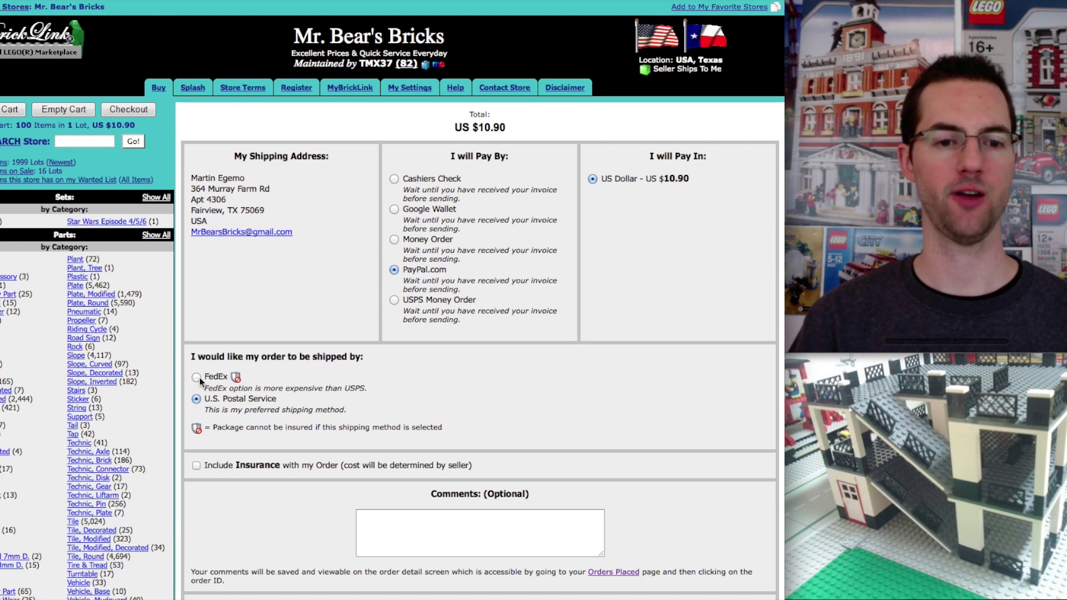
{"action": "scroll", "coordinate": [272, 393], "scroll_direction": "down", "scroll_amount": 1}
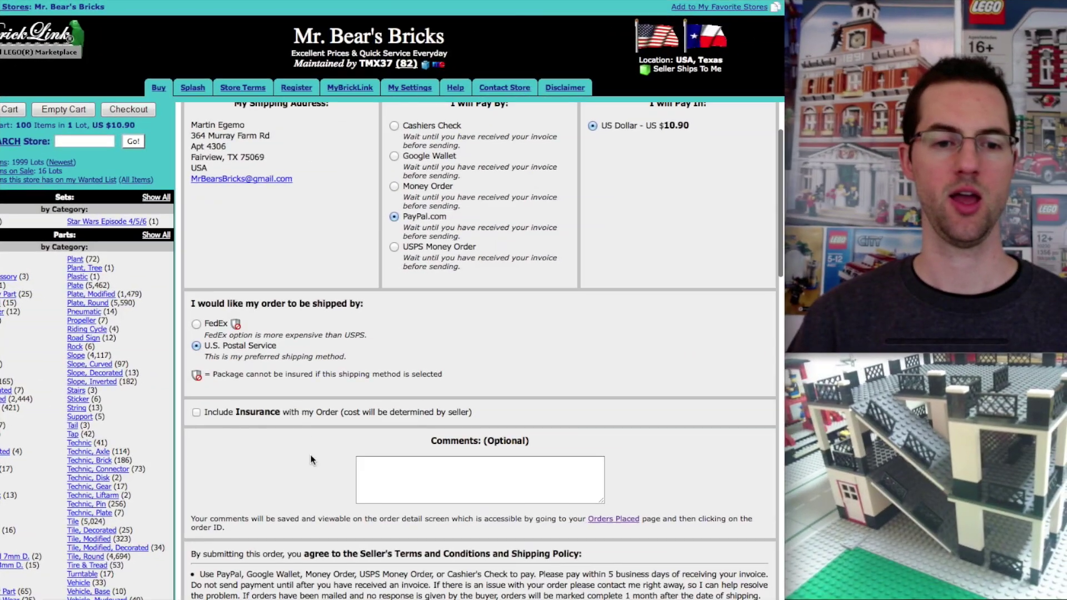
{"action": "scroll", "coordinate": [310, 455], "scroll_direction": "down", "scroll_amount": 2}
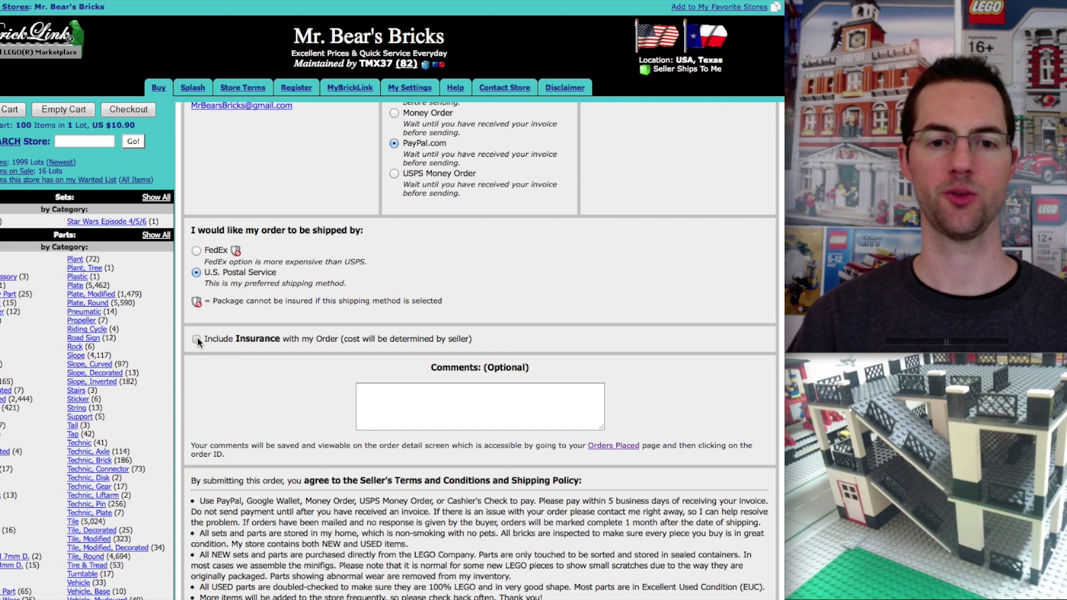
{"action": "left_click", "coordinate": [443, 392]}
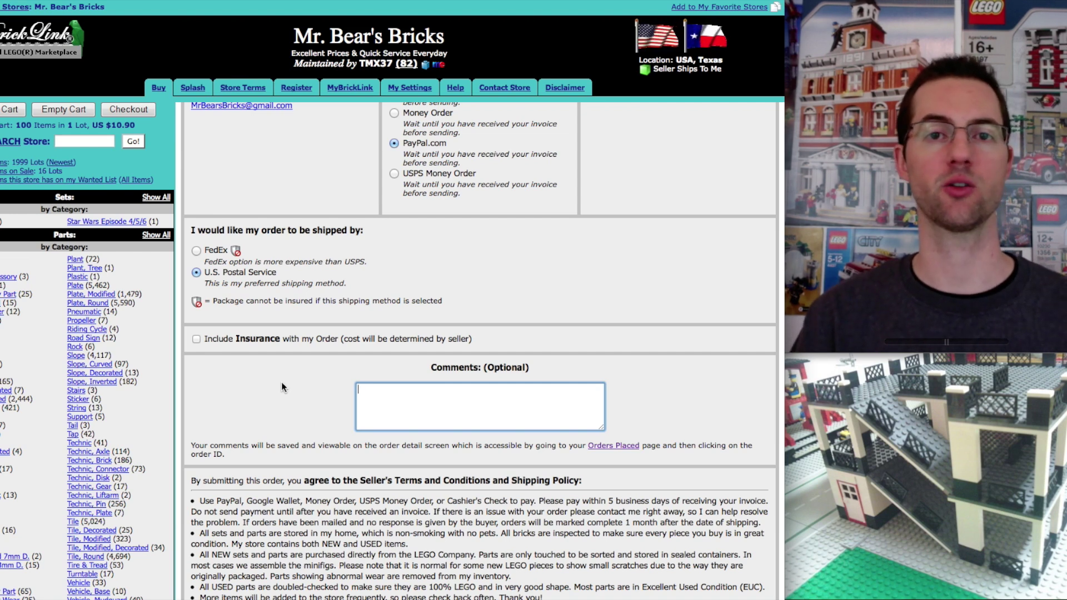
Review the shipping rate tables down to Complete Purchase, then leave checkout for the BrickLink home page.
{"action": "scroll", "coordinate": [281, 382], "scroll_direction": "down", "scroll_amount": 5}
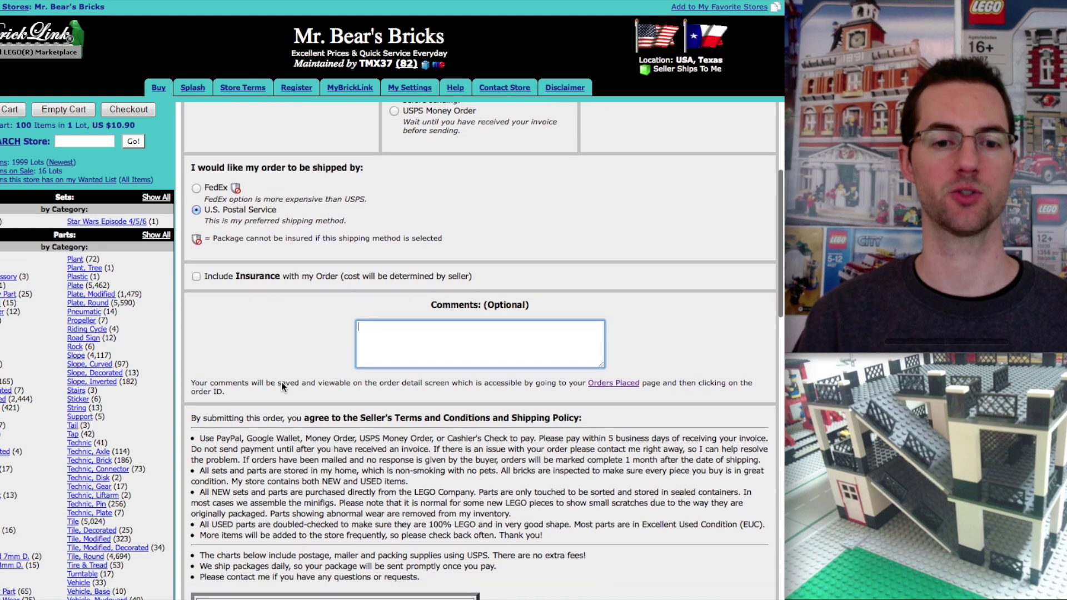
{"action": "scroll", "coordinate": [282, 381], "scroll_direction": "down", "scroll_amount": 7}
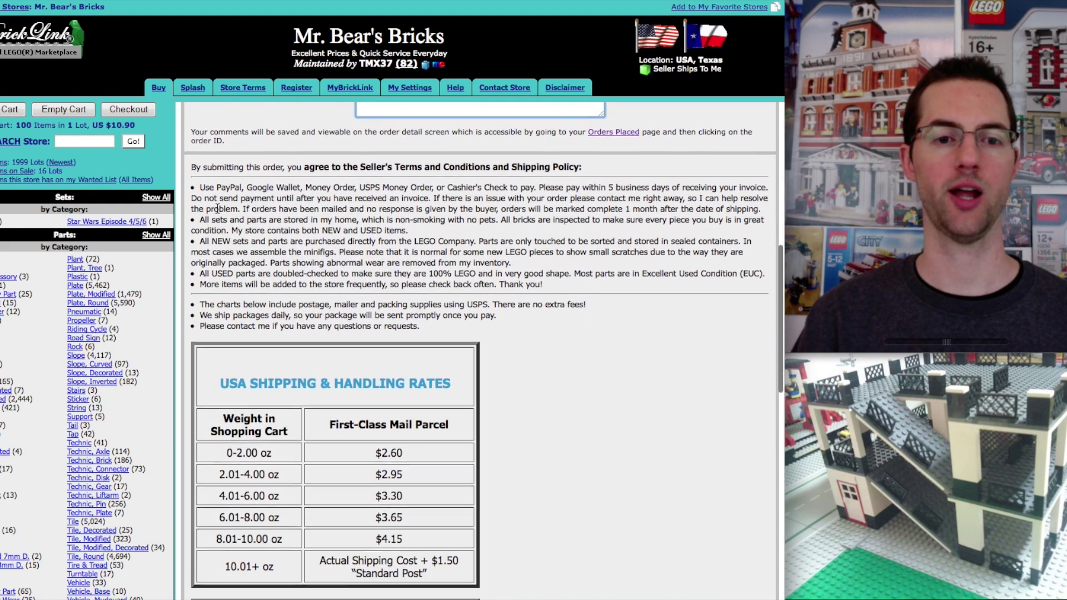
{"action": "scroll", "coordinate": [376, 443], "scroll_direction": "down", "scroll_amount": 20}
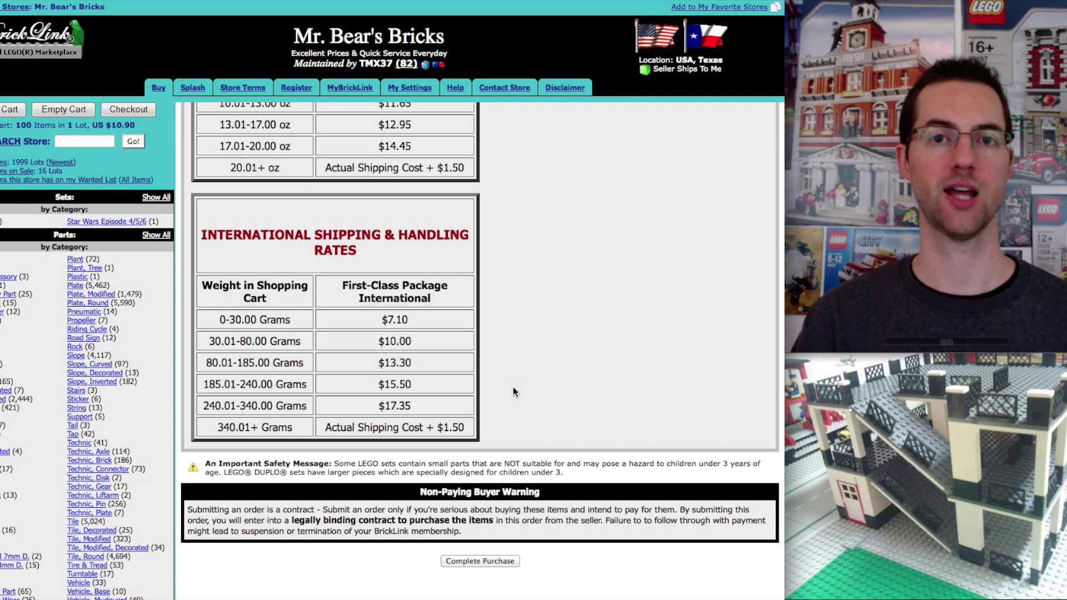
{"action": "scroll", "coordinate": [519, 356], "scroll_direction": "up", "scroll_amount": 1}
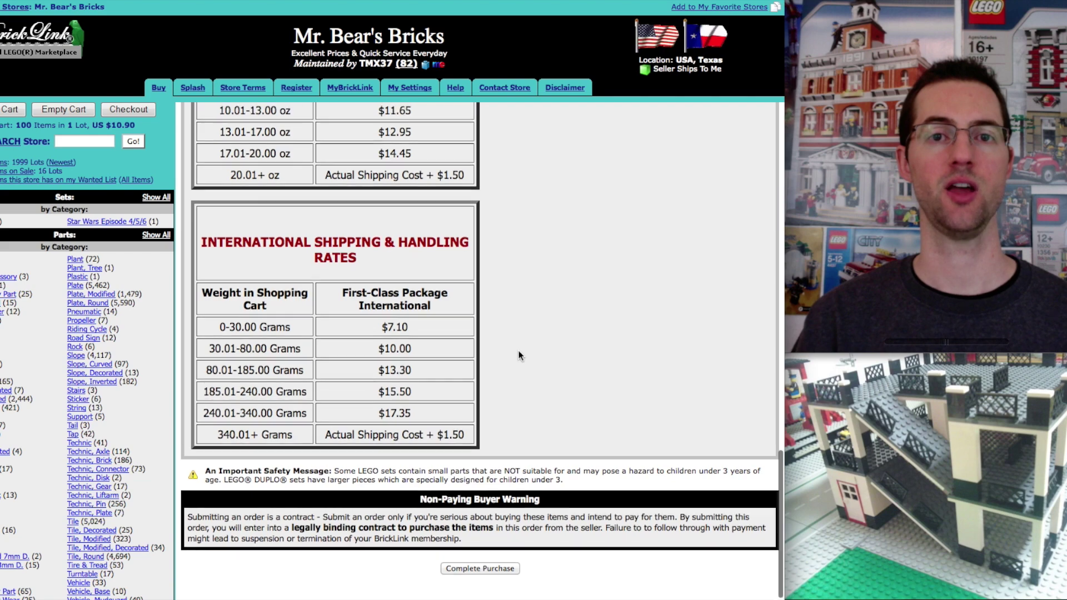
{"action": "scroll", "coordinate": [519, 356], "scroll_direction": "up", "scroll_amount": 10}
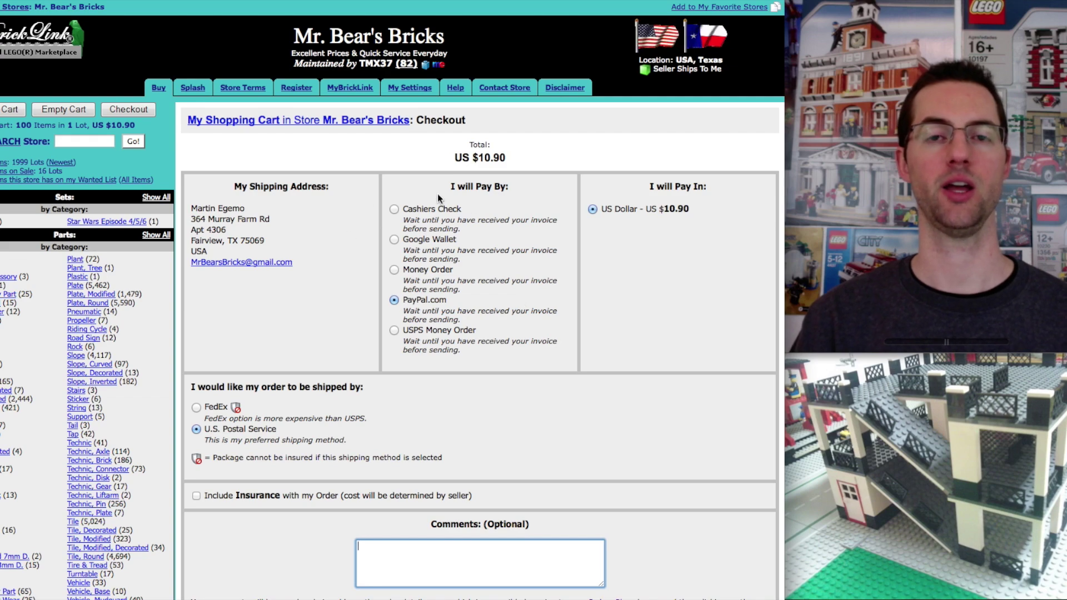
{"action": "left_click", "coordinate": [320, 330]}
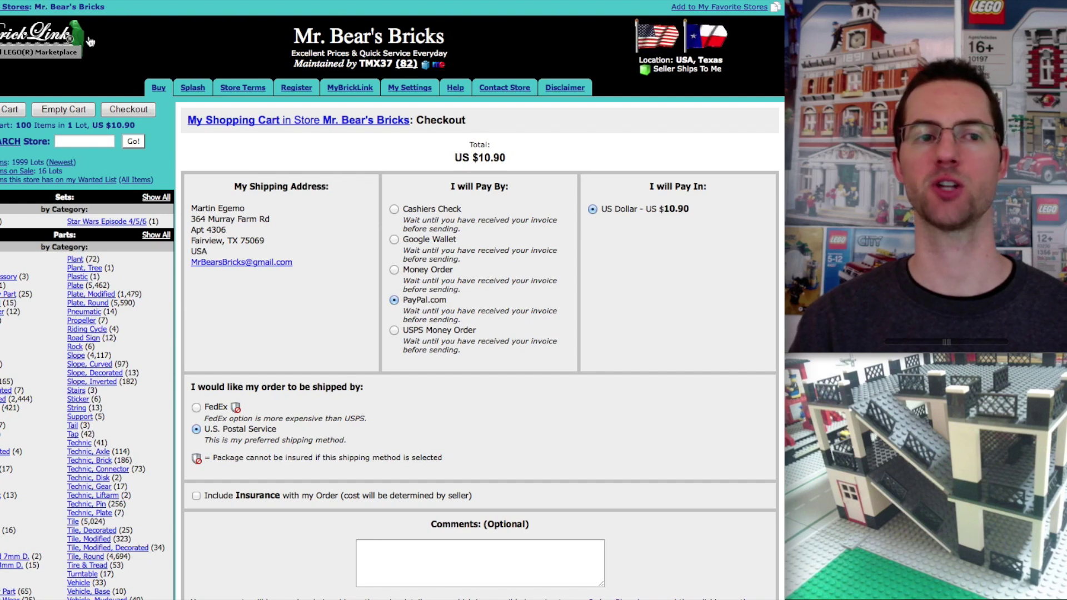
{"action": "left_click", "coordinate": [32, 47]}
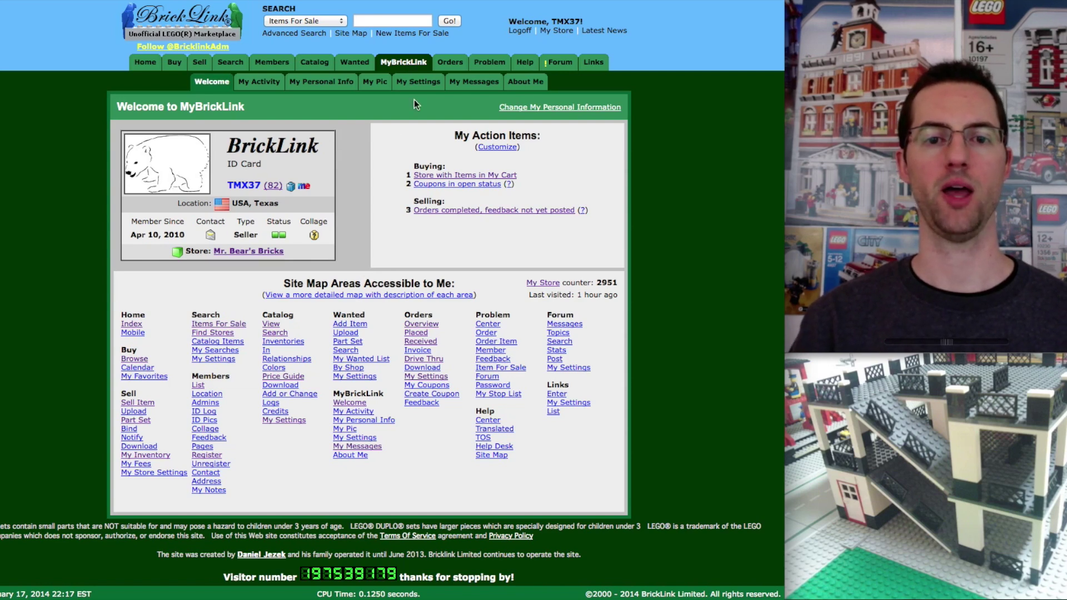
Go through Stores with Items in My Cart to Mr. Bear's Bricks' cart.
{"action": "left_click", "coordinate": [465, 177]}
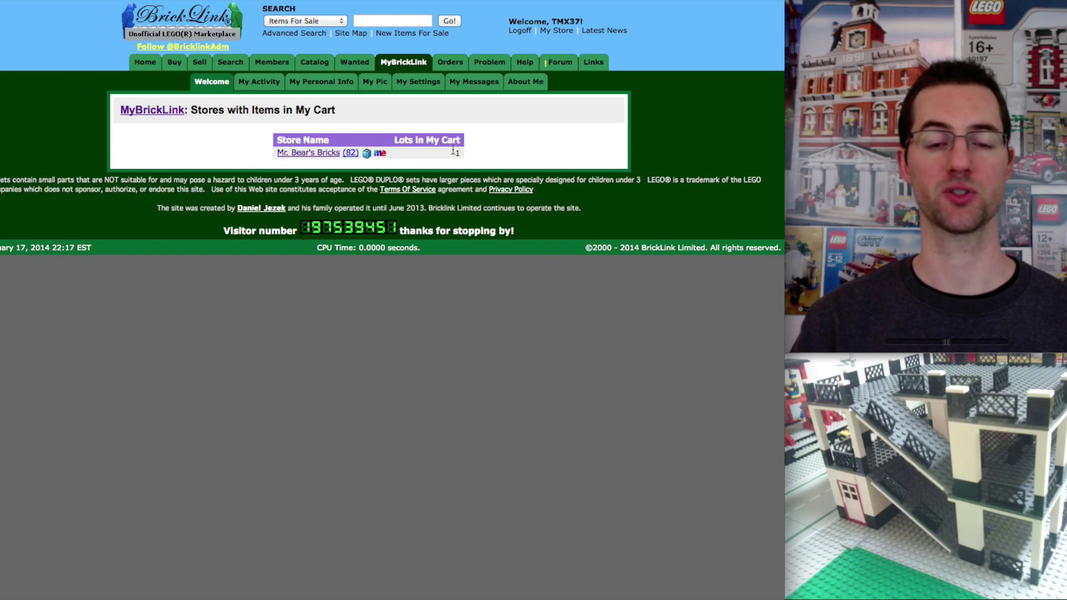
{"action": "left_click", "coordinate": [290, 159]}
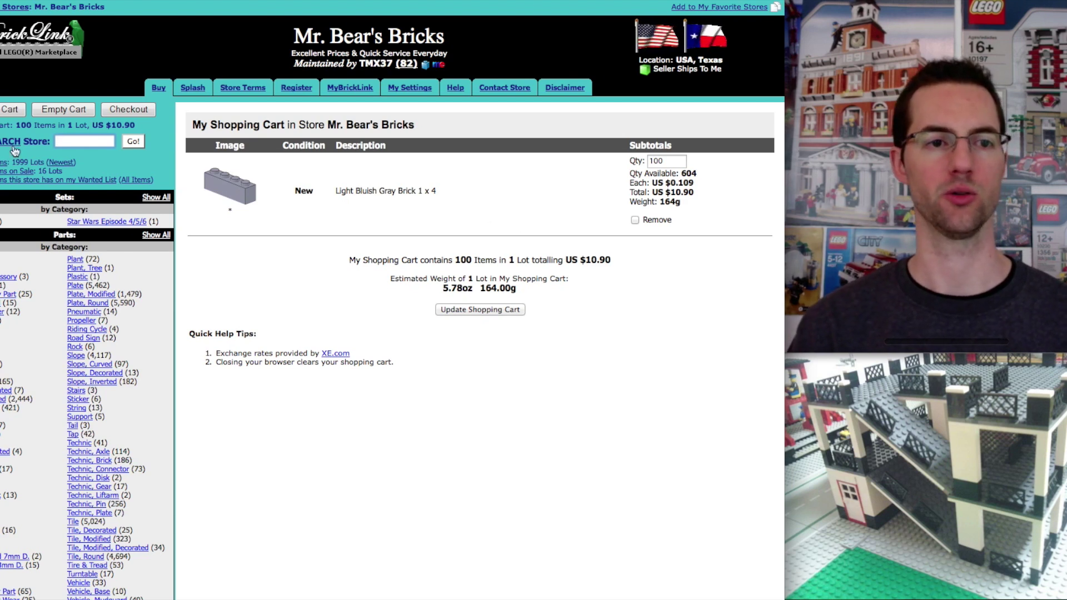
Choose Empty Cart and confirm with Empty Shopping Cart.
{"action": "left_click", "coordinate": [76, 114]}
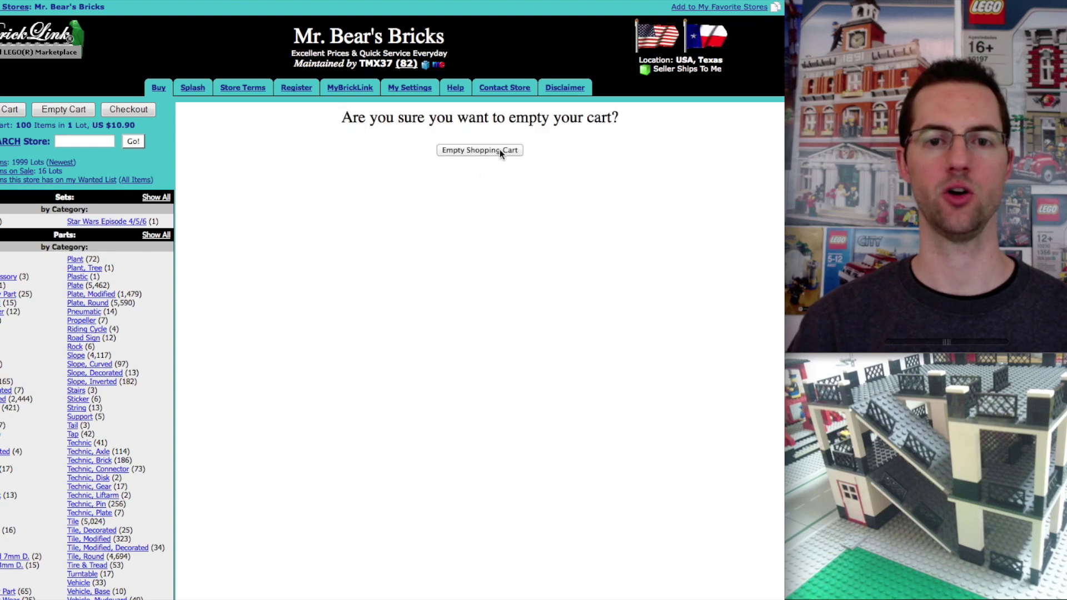
{"action": "left_click", "coordinate": [475, 150]}
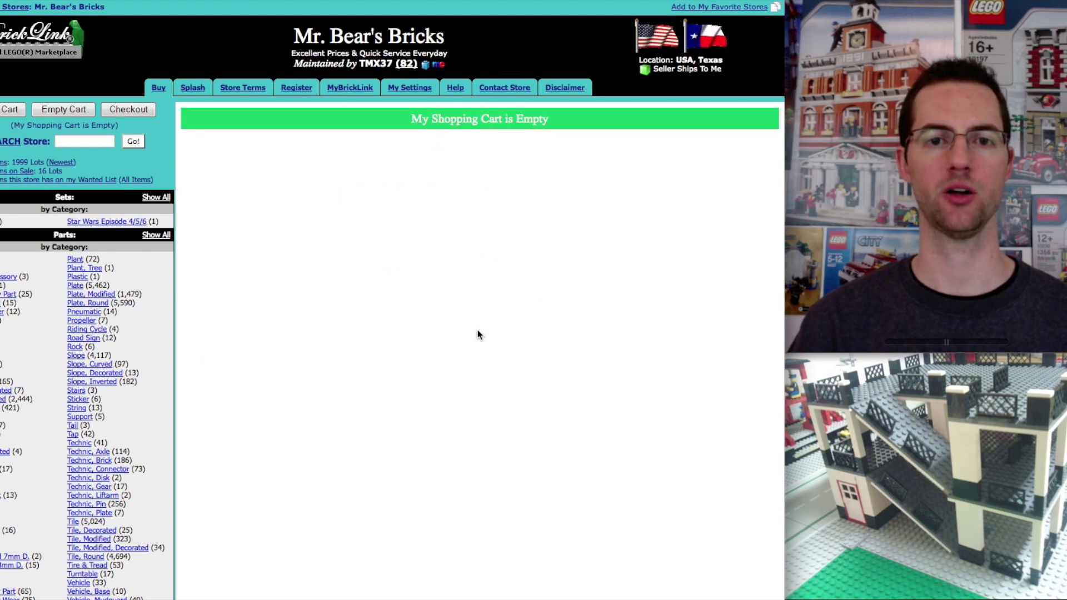